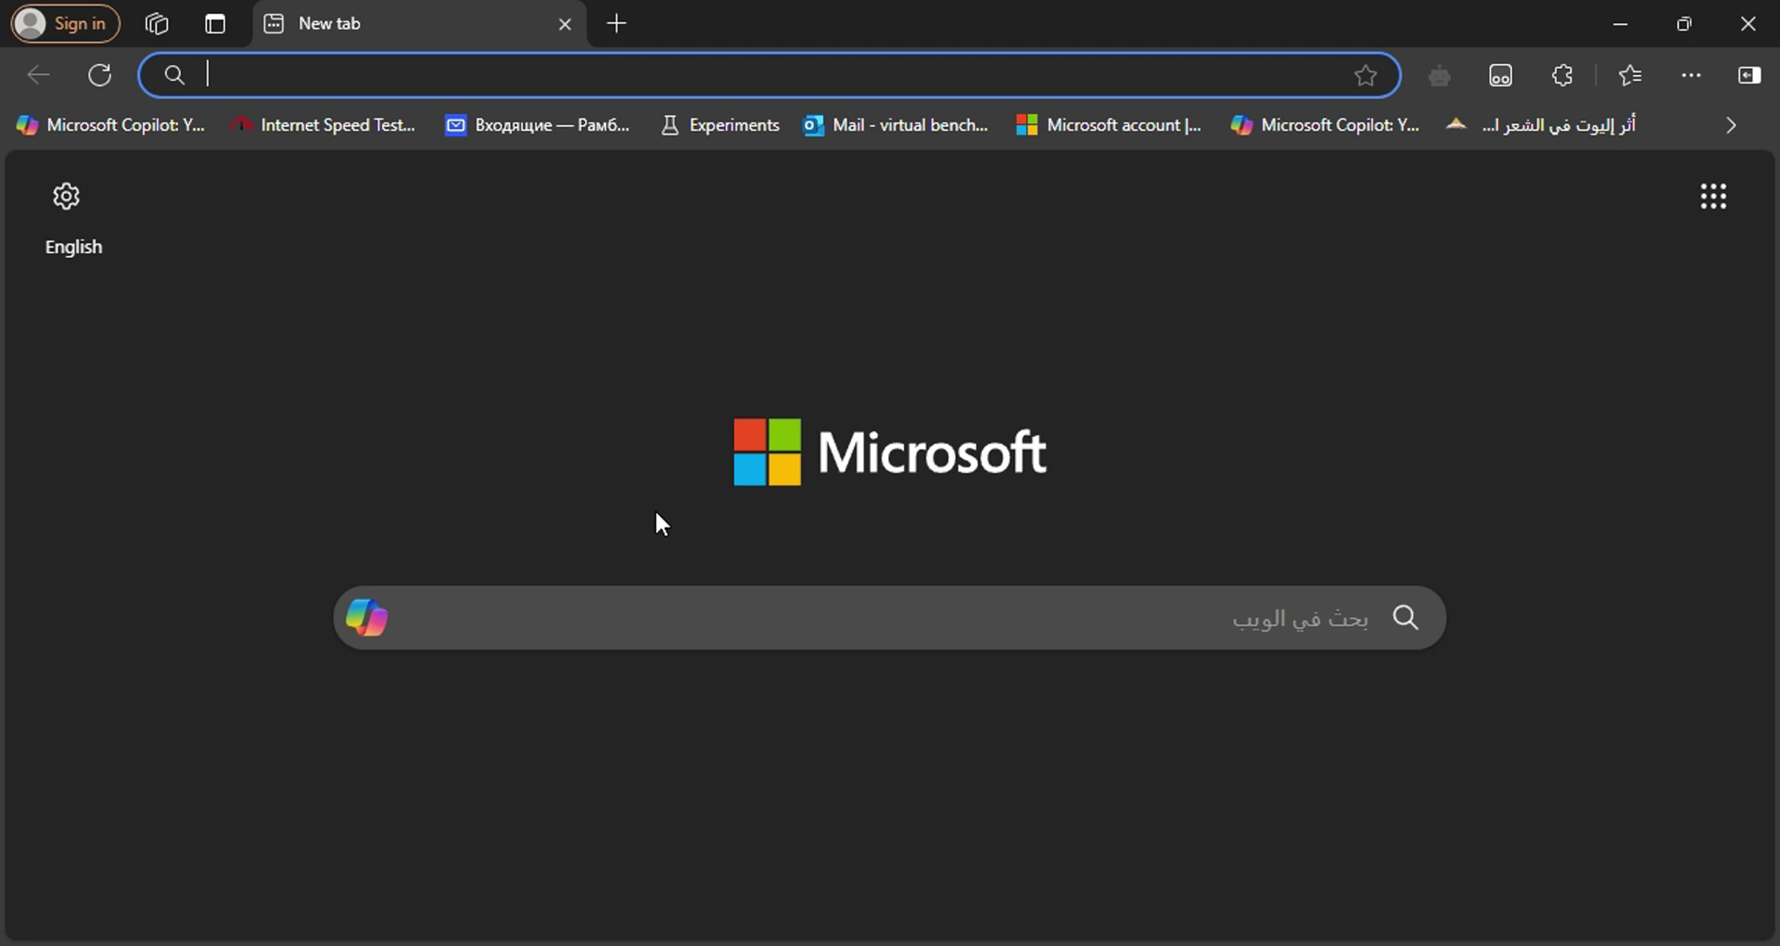
Search the web for "betterx xcloud" and open the official Better xCloud website.
type("bet")
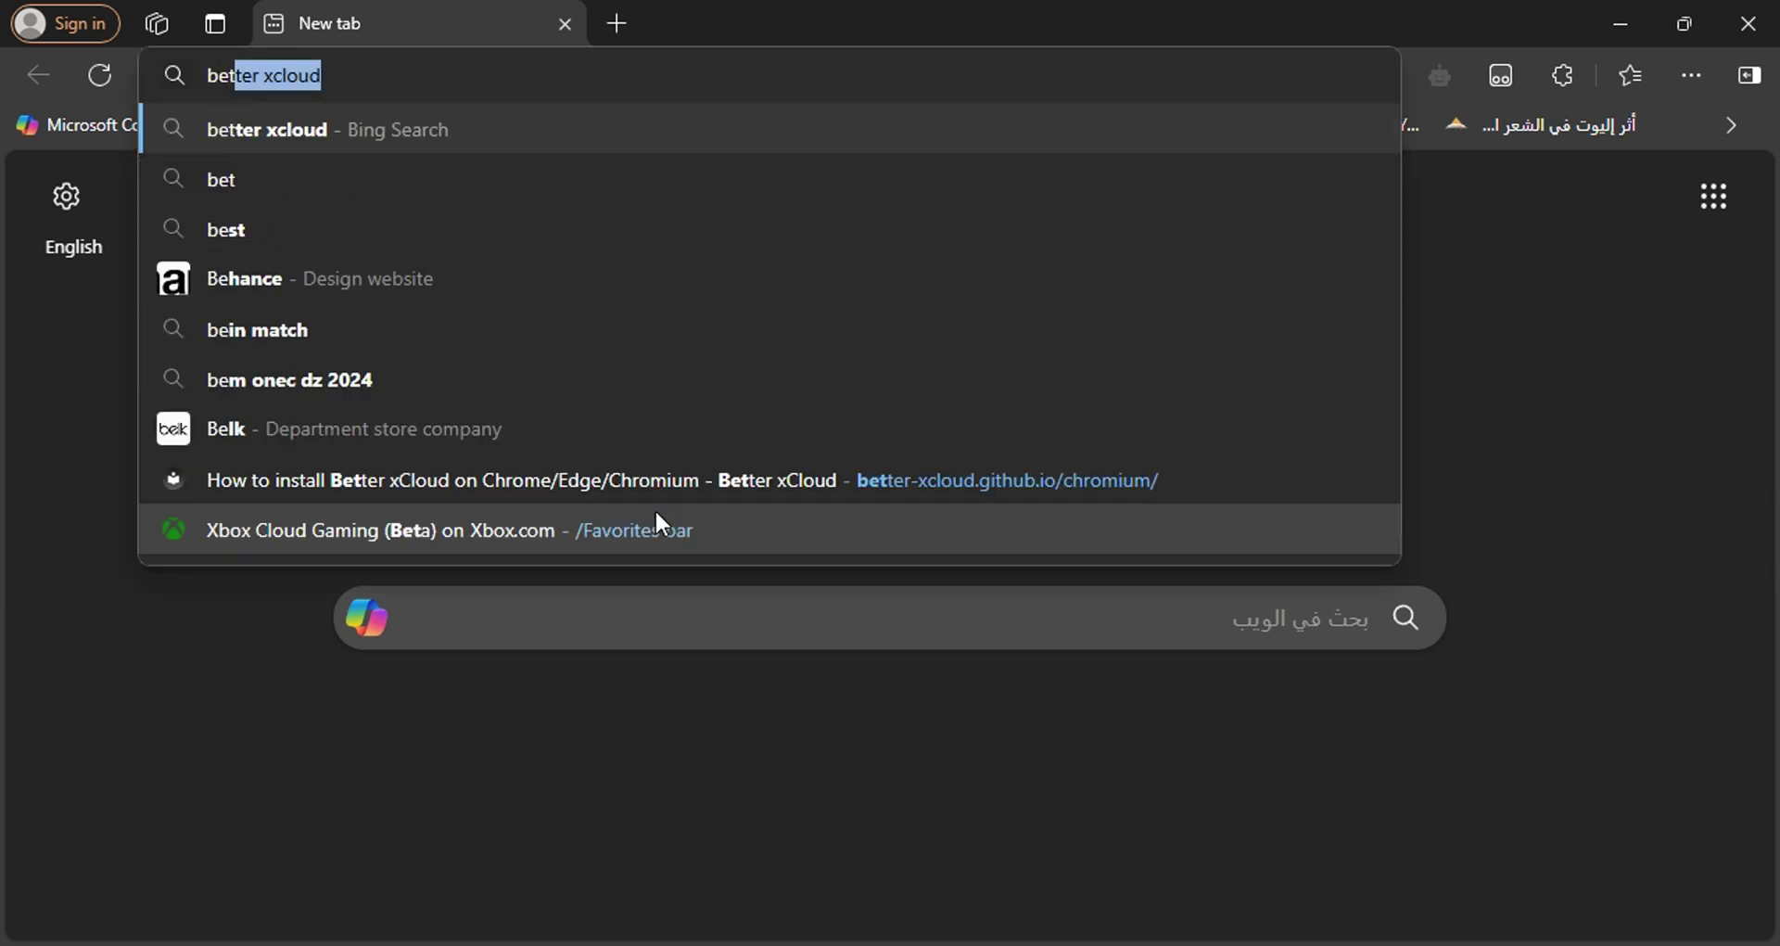
type("terx")
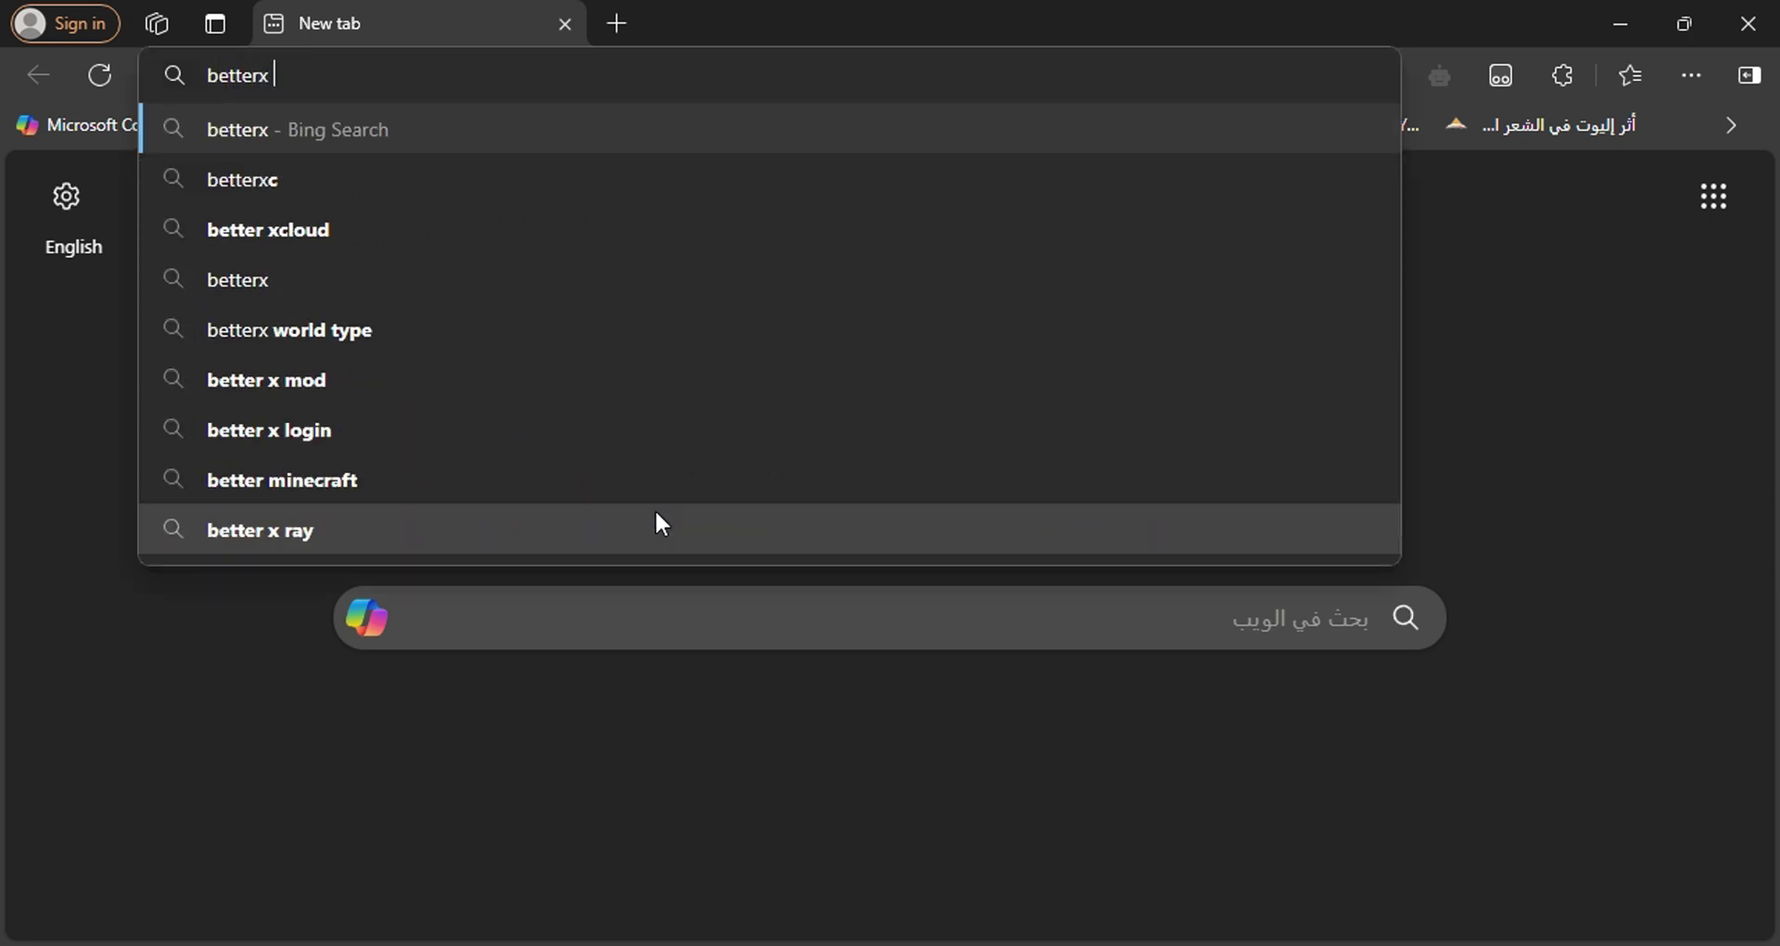
type(" xcloud")
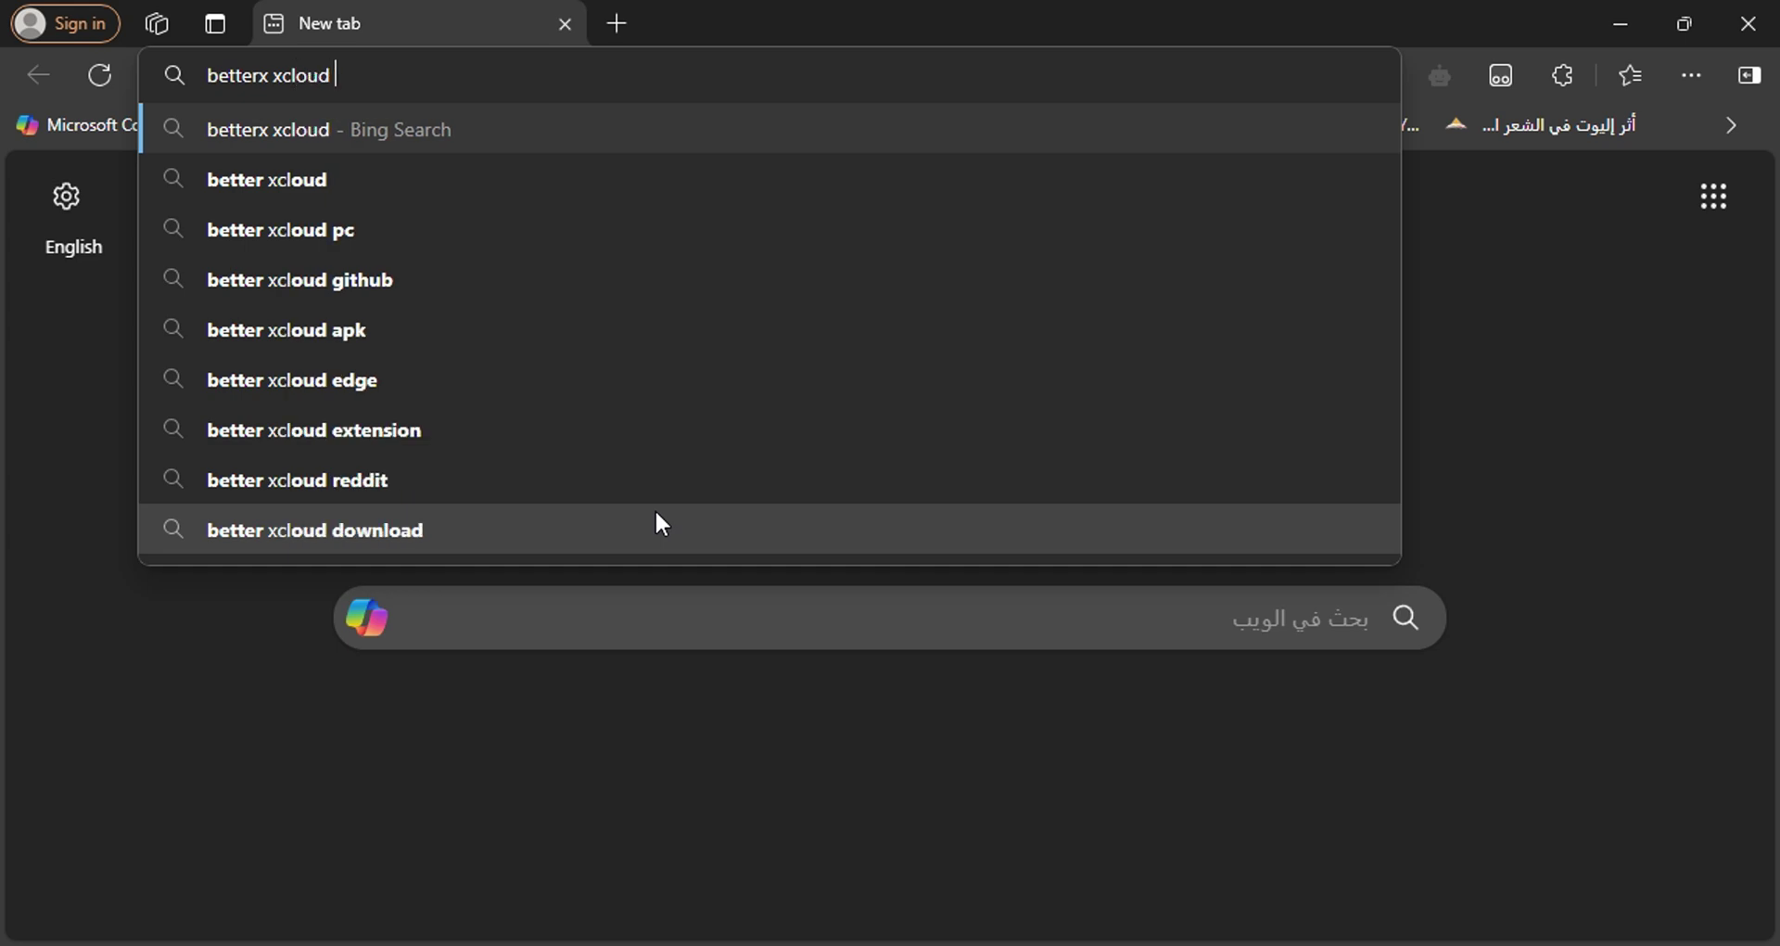
key("Return")
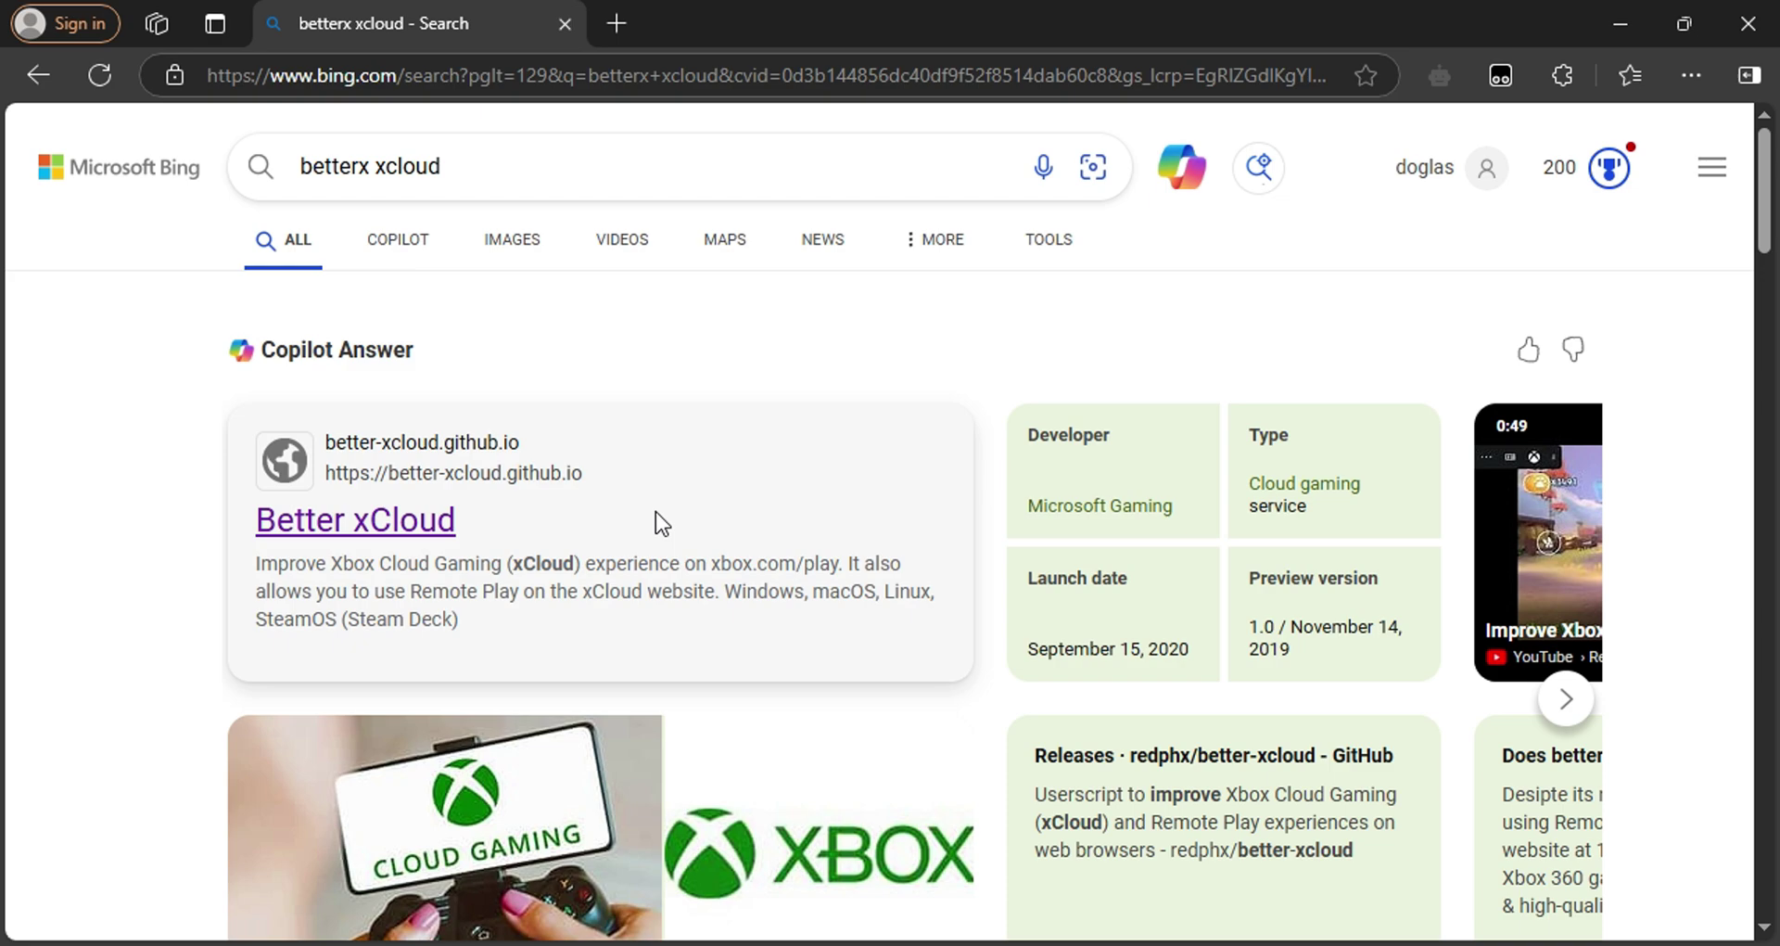
left_click(436, 534)
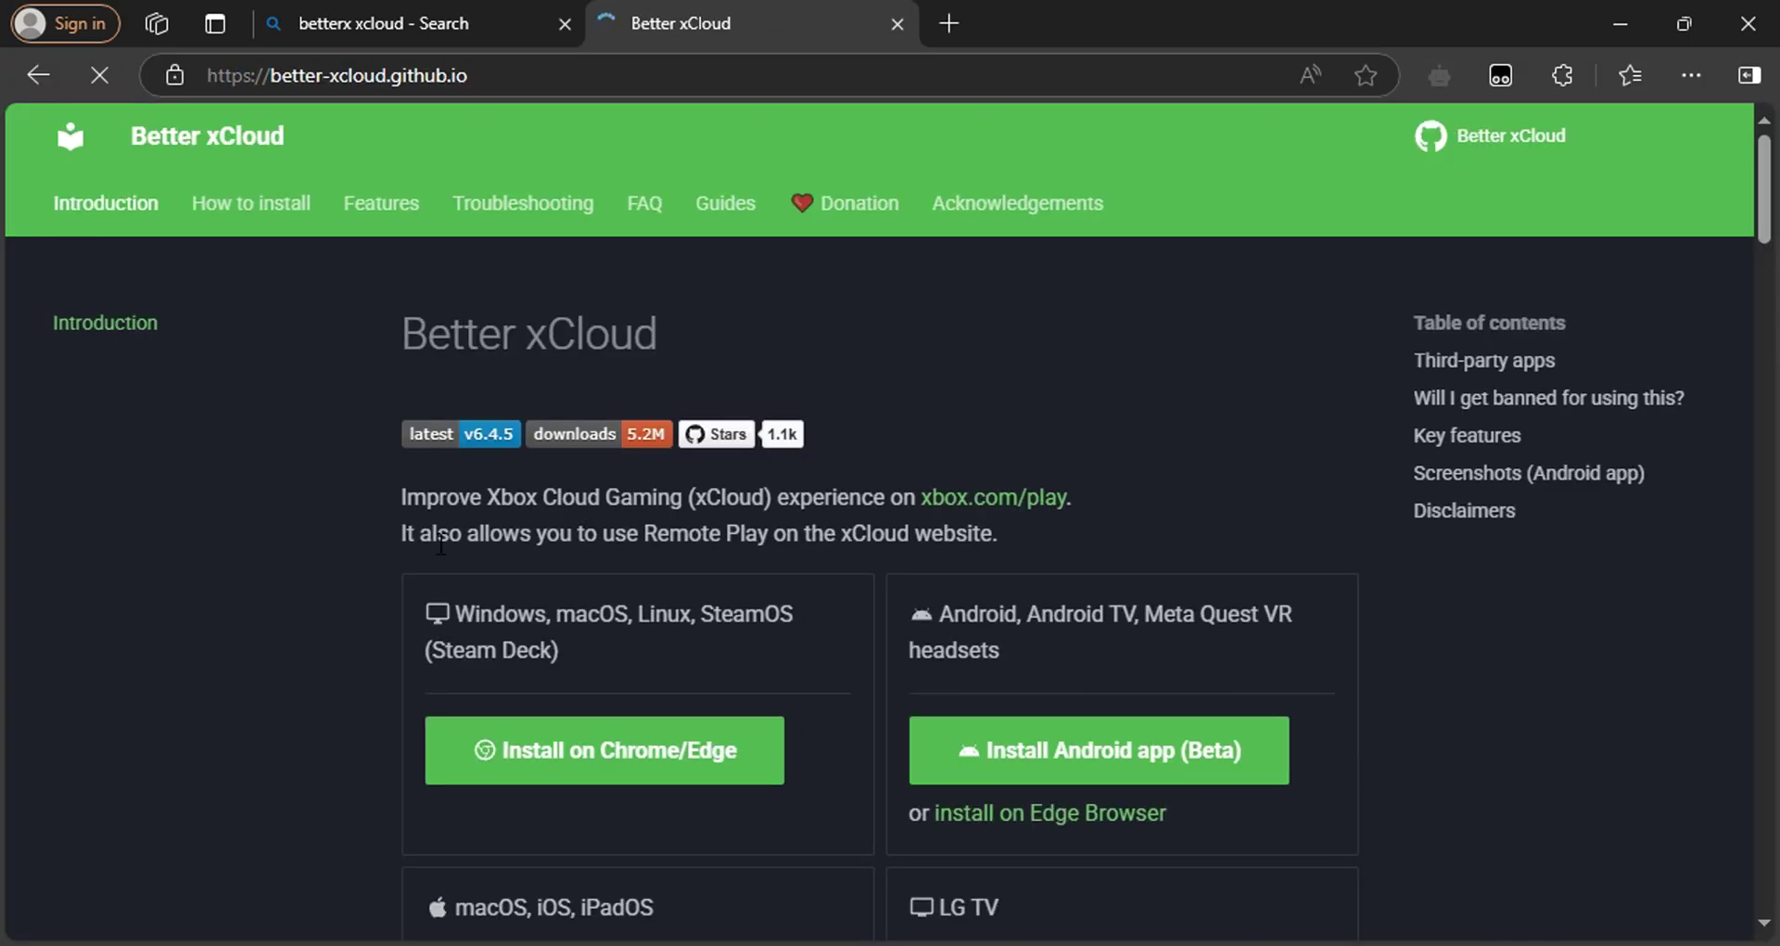
Open the Better xCloud installation guide for Chrome/Edge.
scroll(434, 543, "down", 2)
scroll(428, 539, "down", 2)
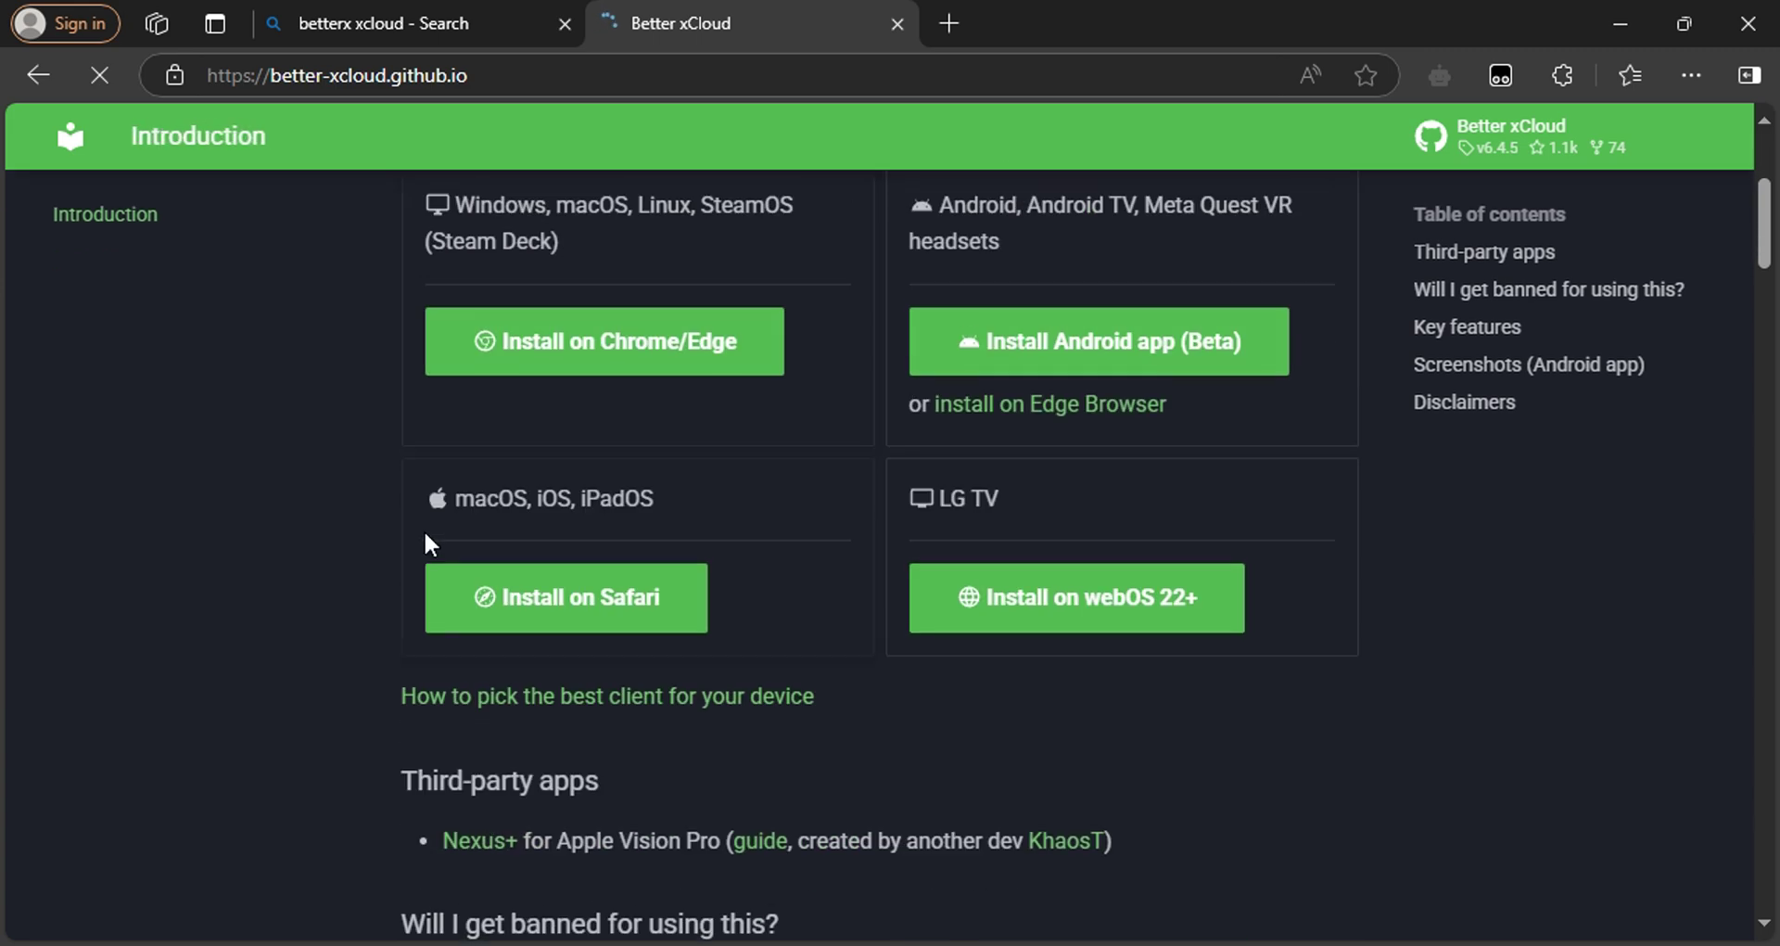
scroll(425, 537, "up", 1)
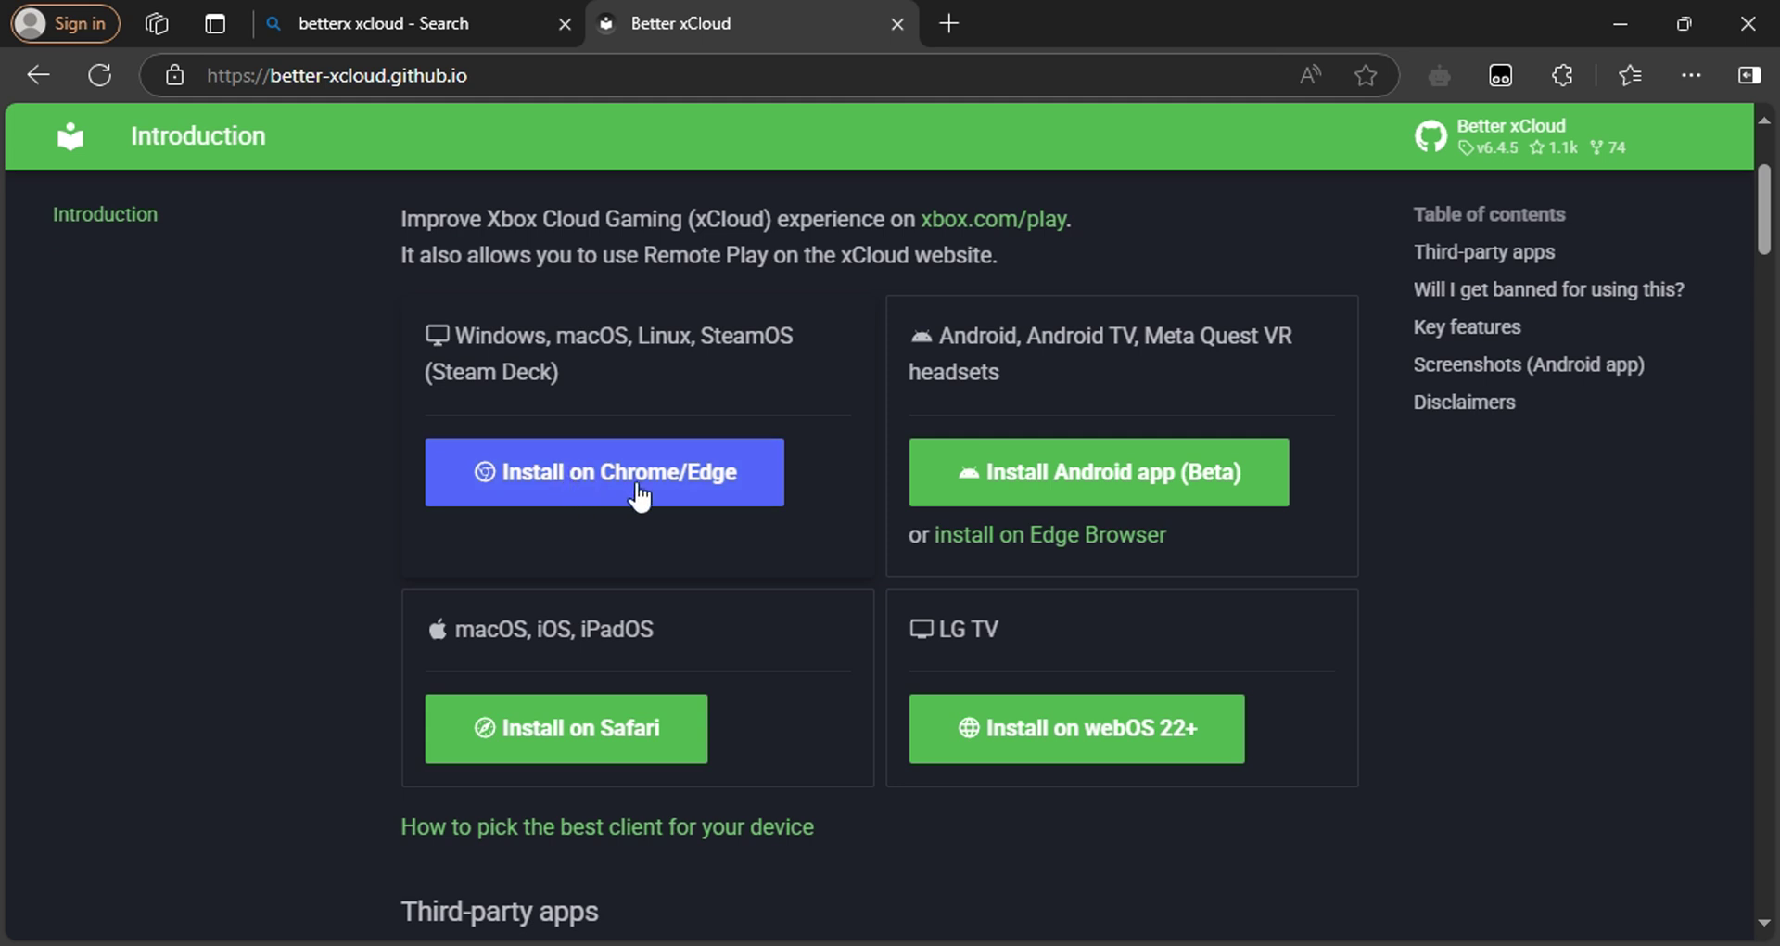
left_click(671, 497)
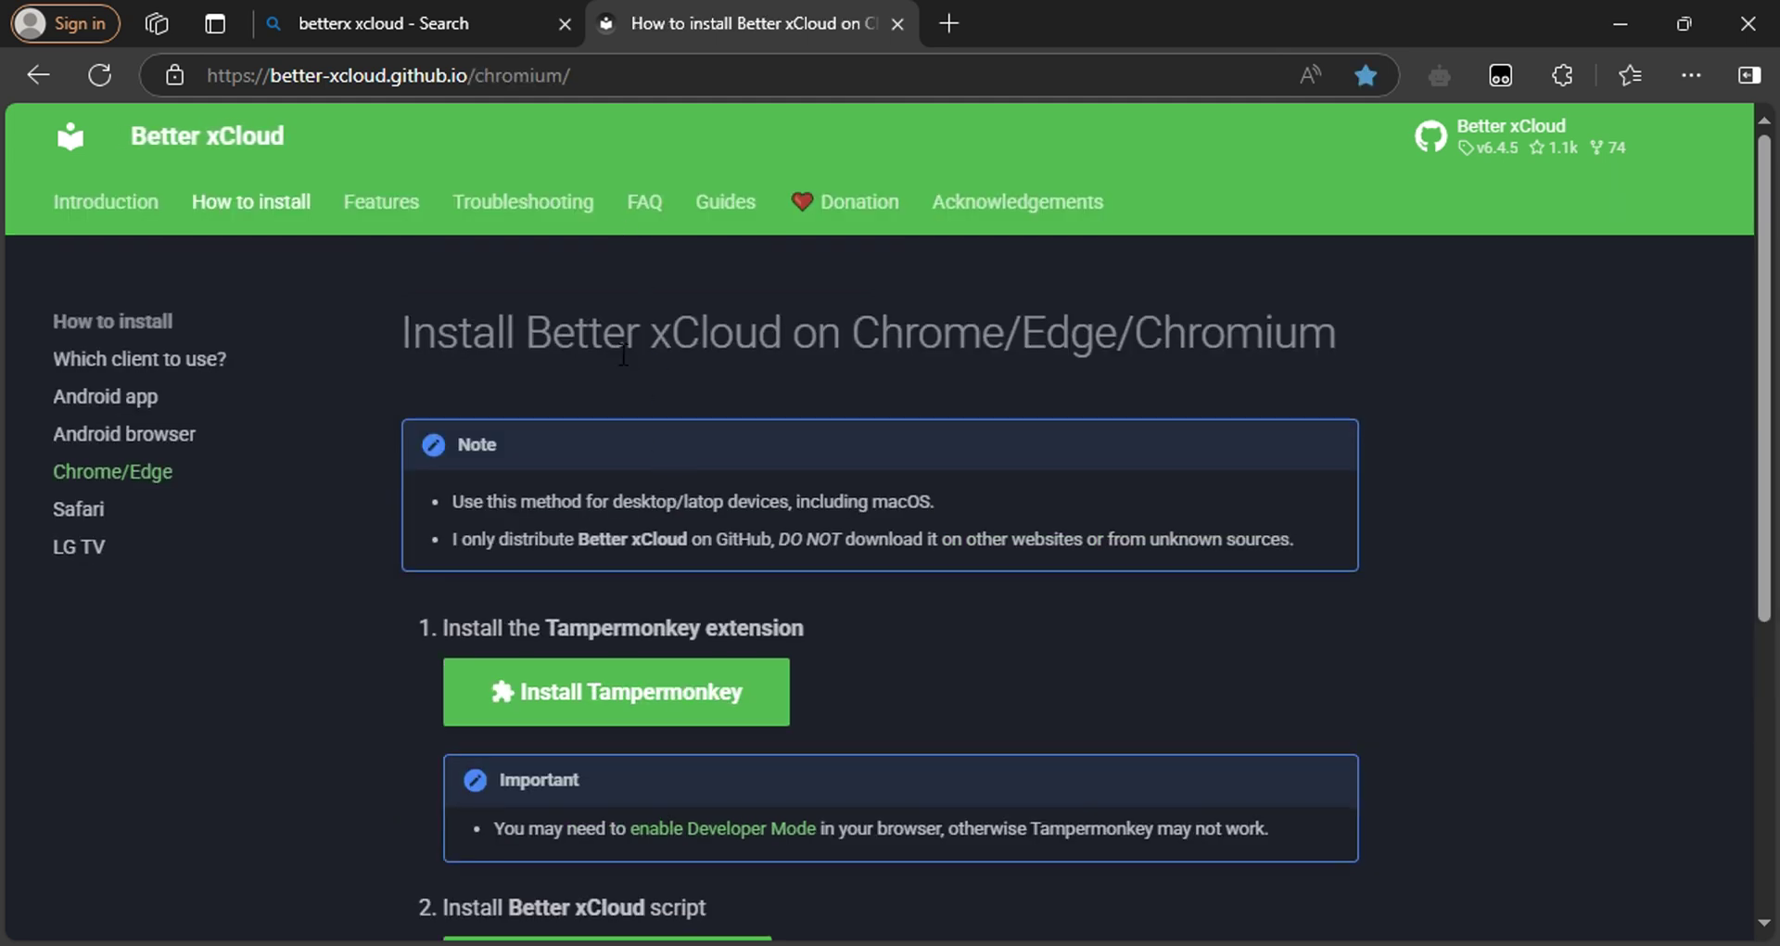
Remove the Tampermonkey extension on its Chrome Web Store page, dismiss the survey and Chrome suggestion, and install the extension again.
scroll(619, 315, "down", 1)
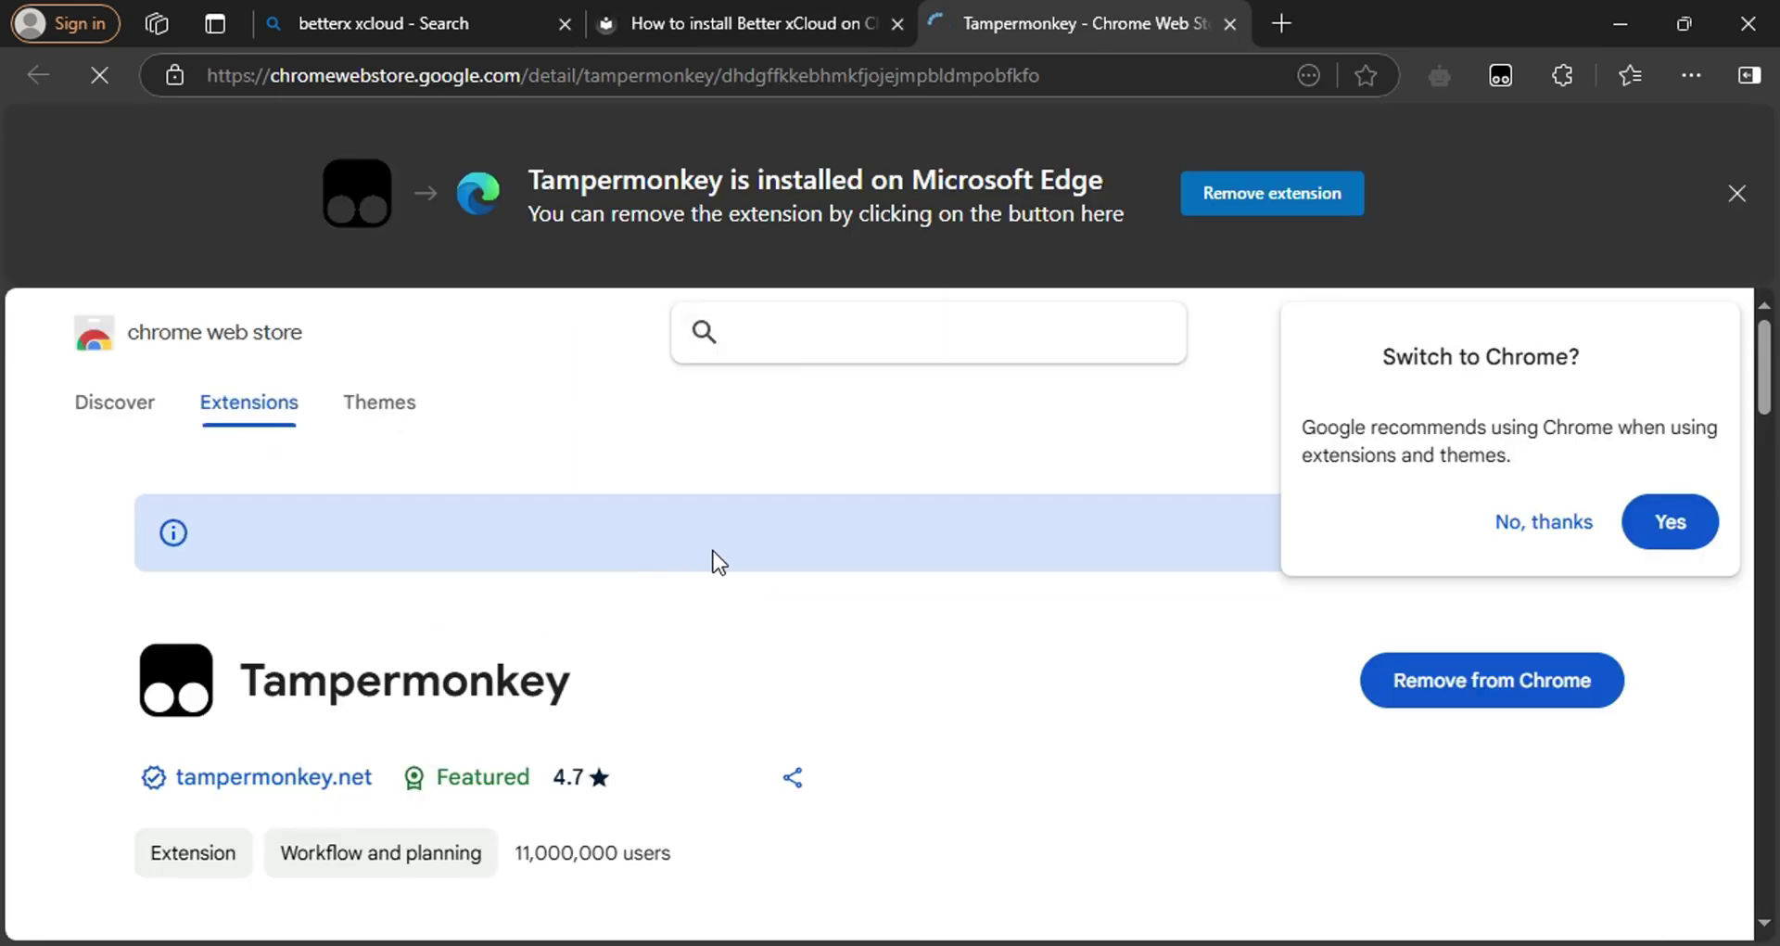
left_click(1590, 682)
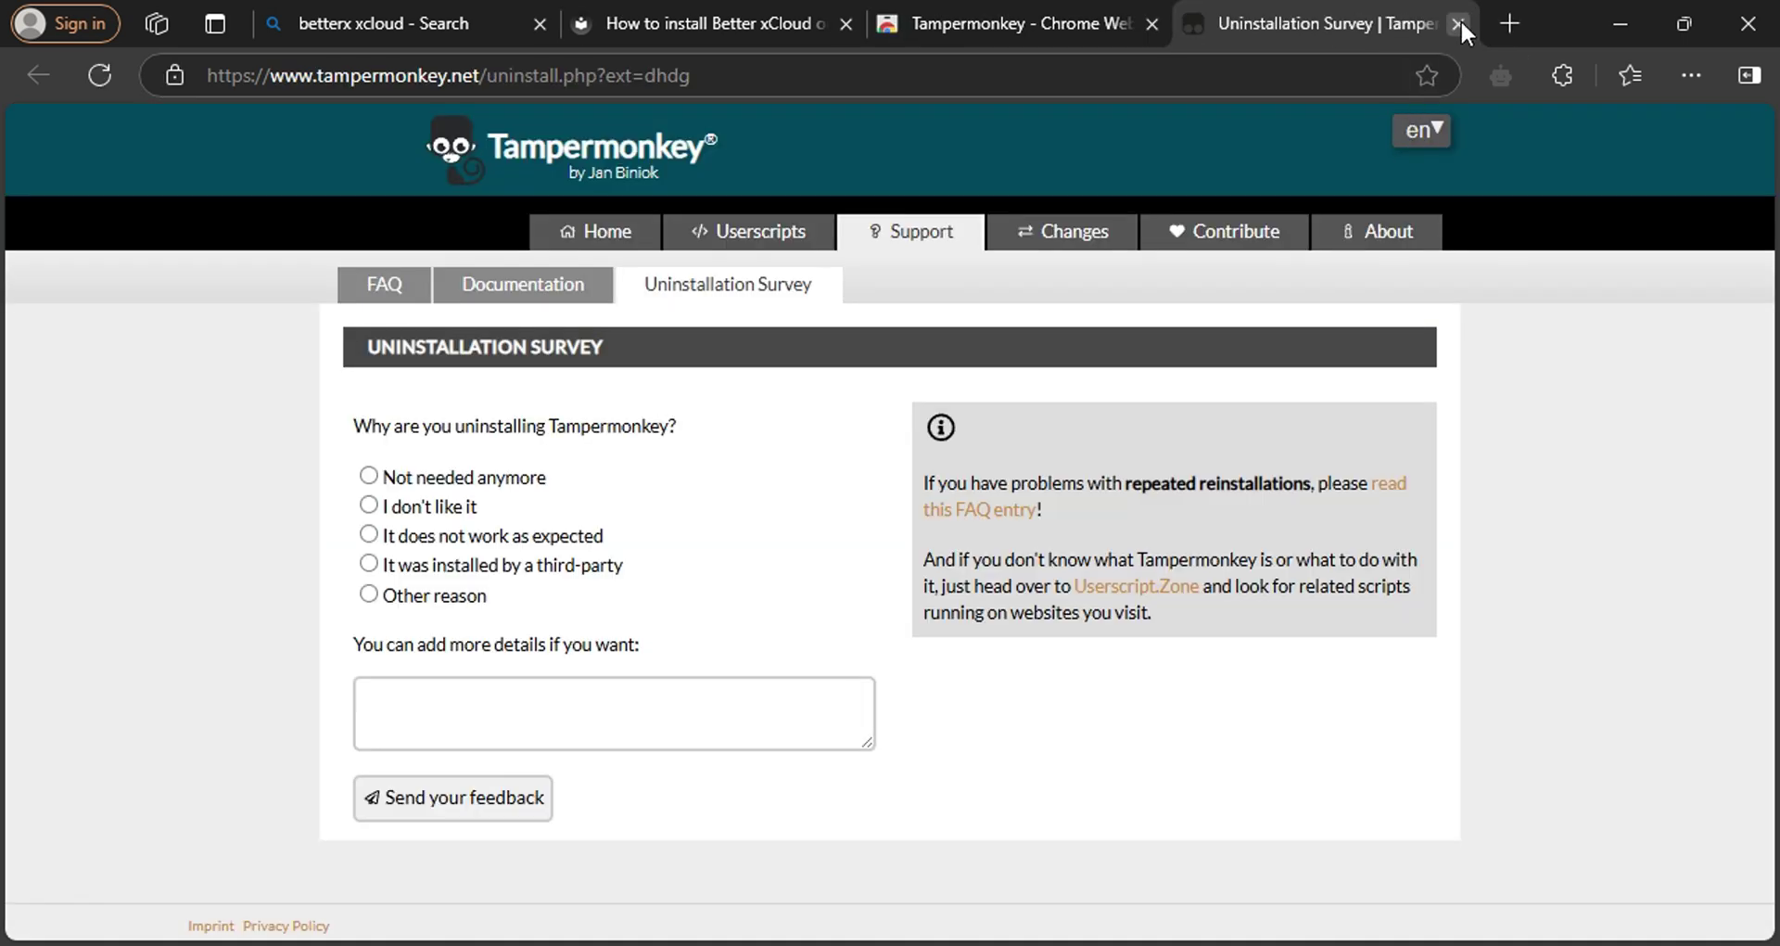
left_click(1459, 23)
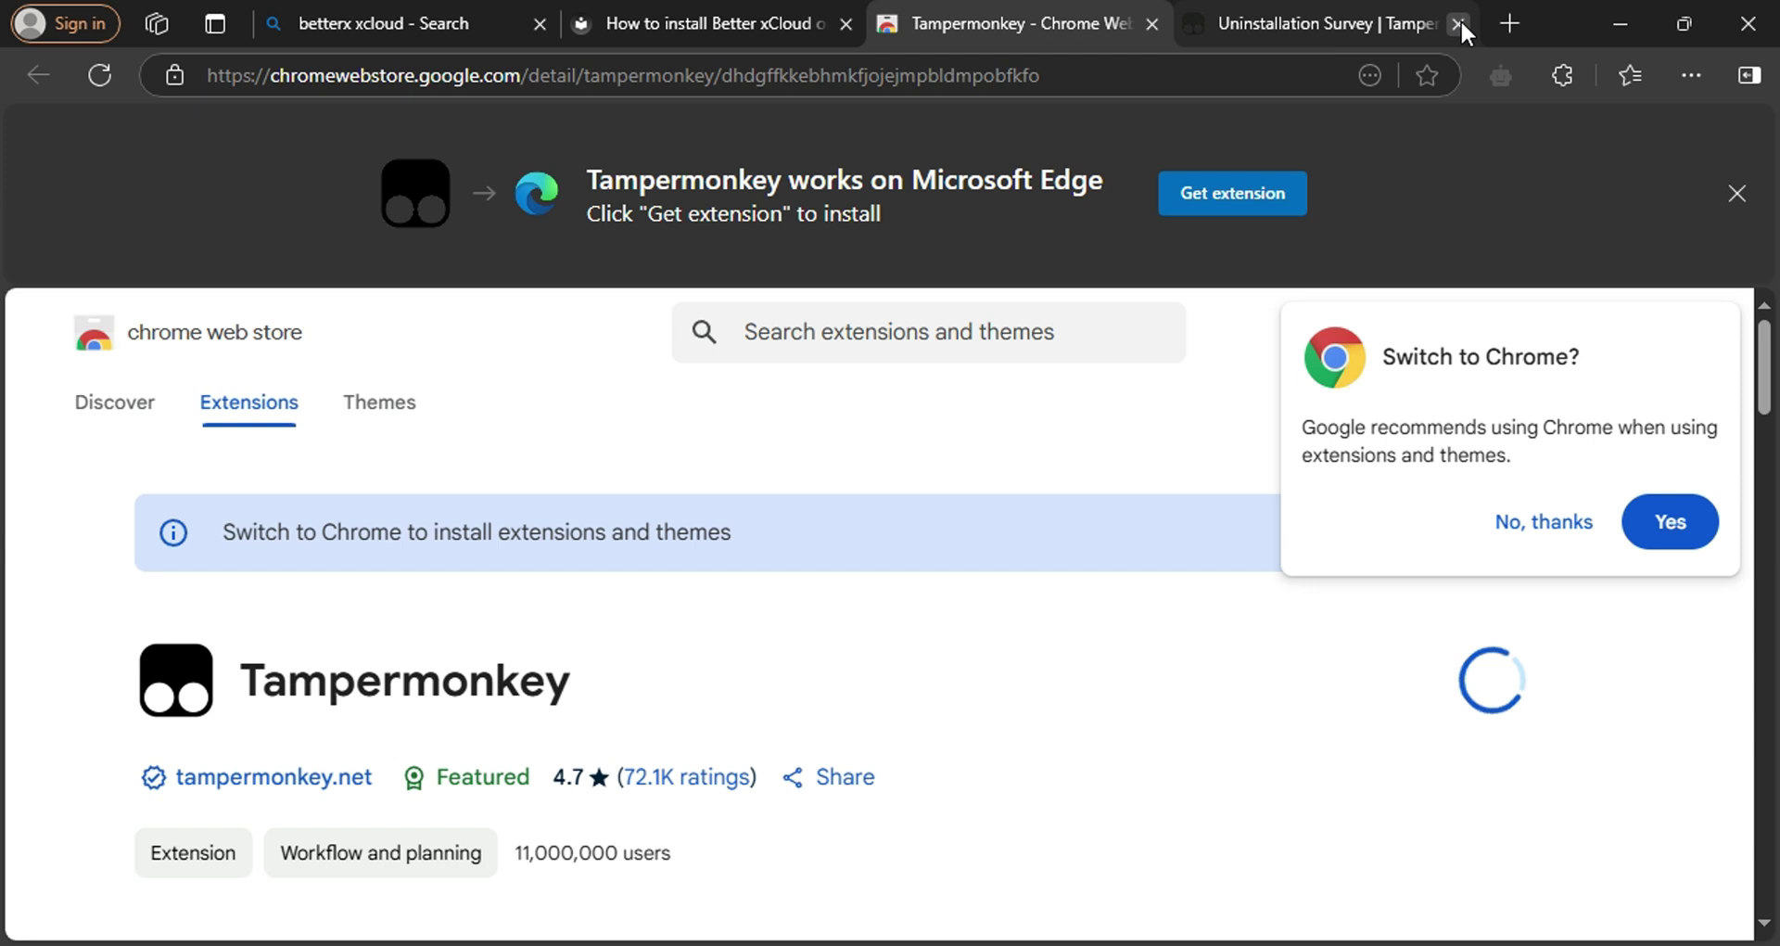
left_click(1549, 521)
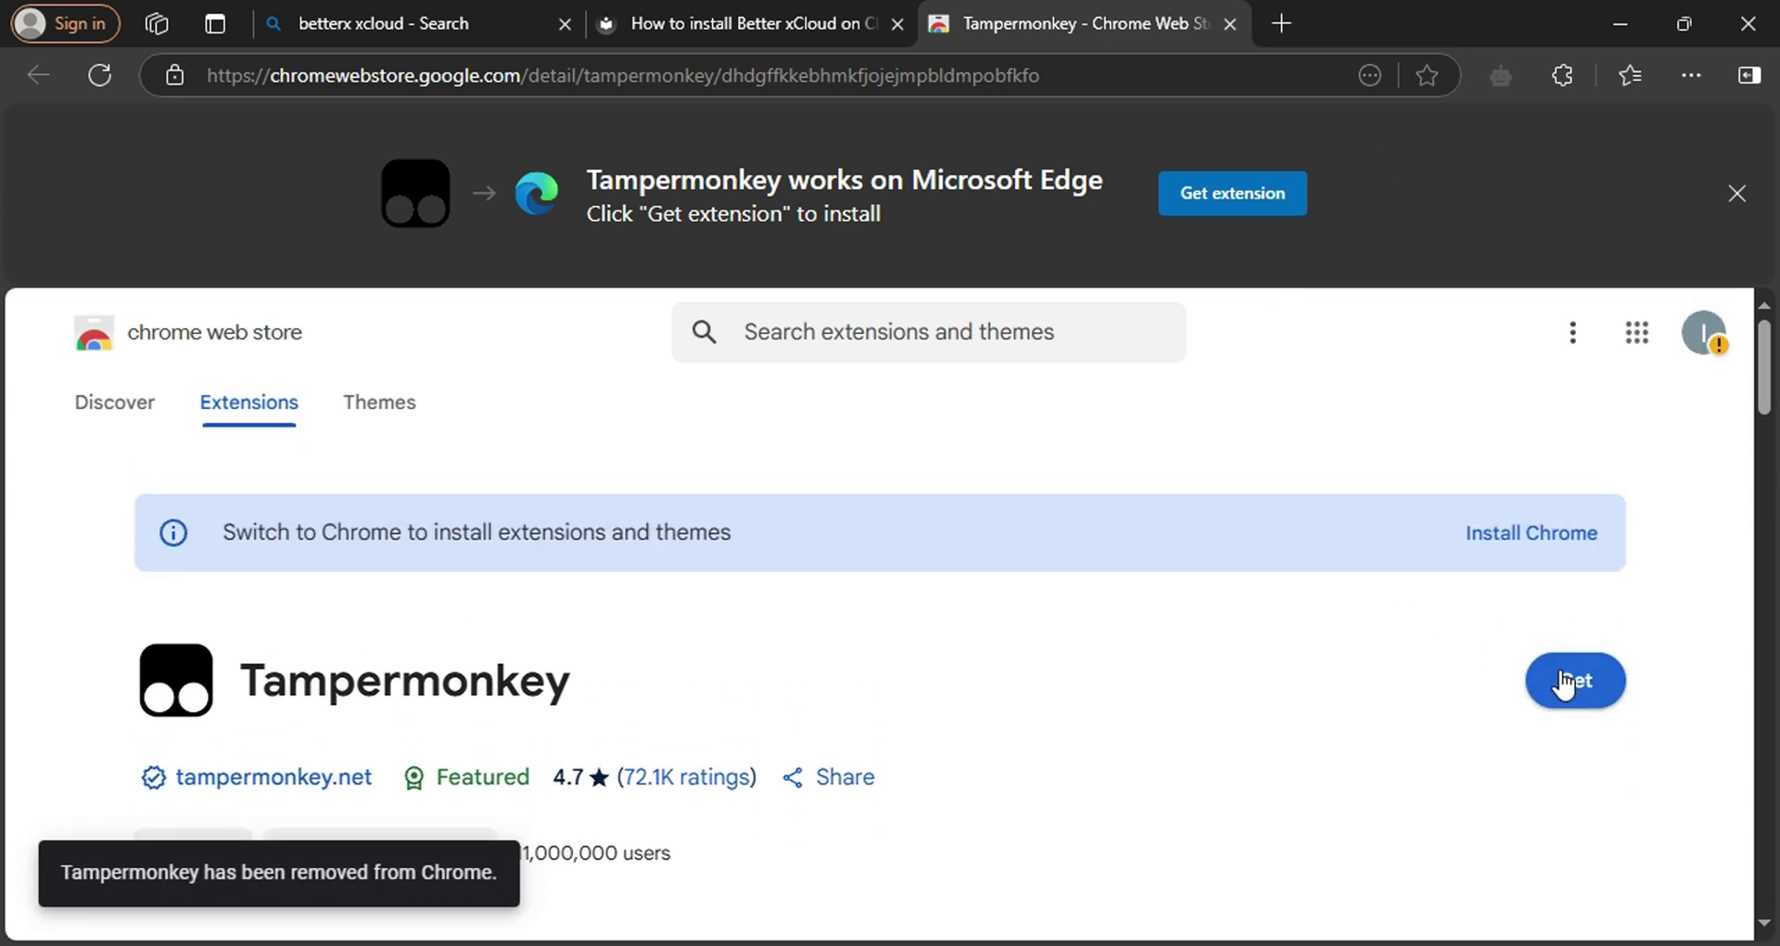
left_click(1565, 682)
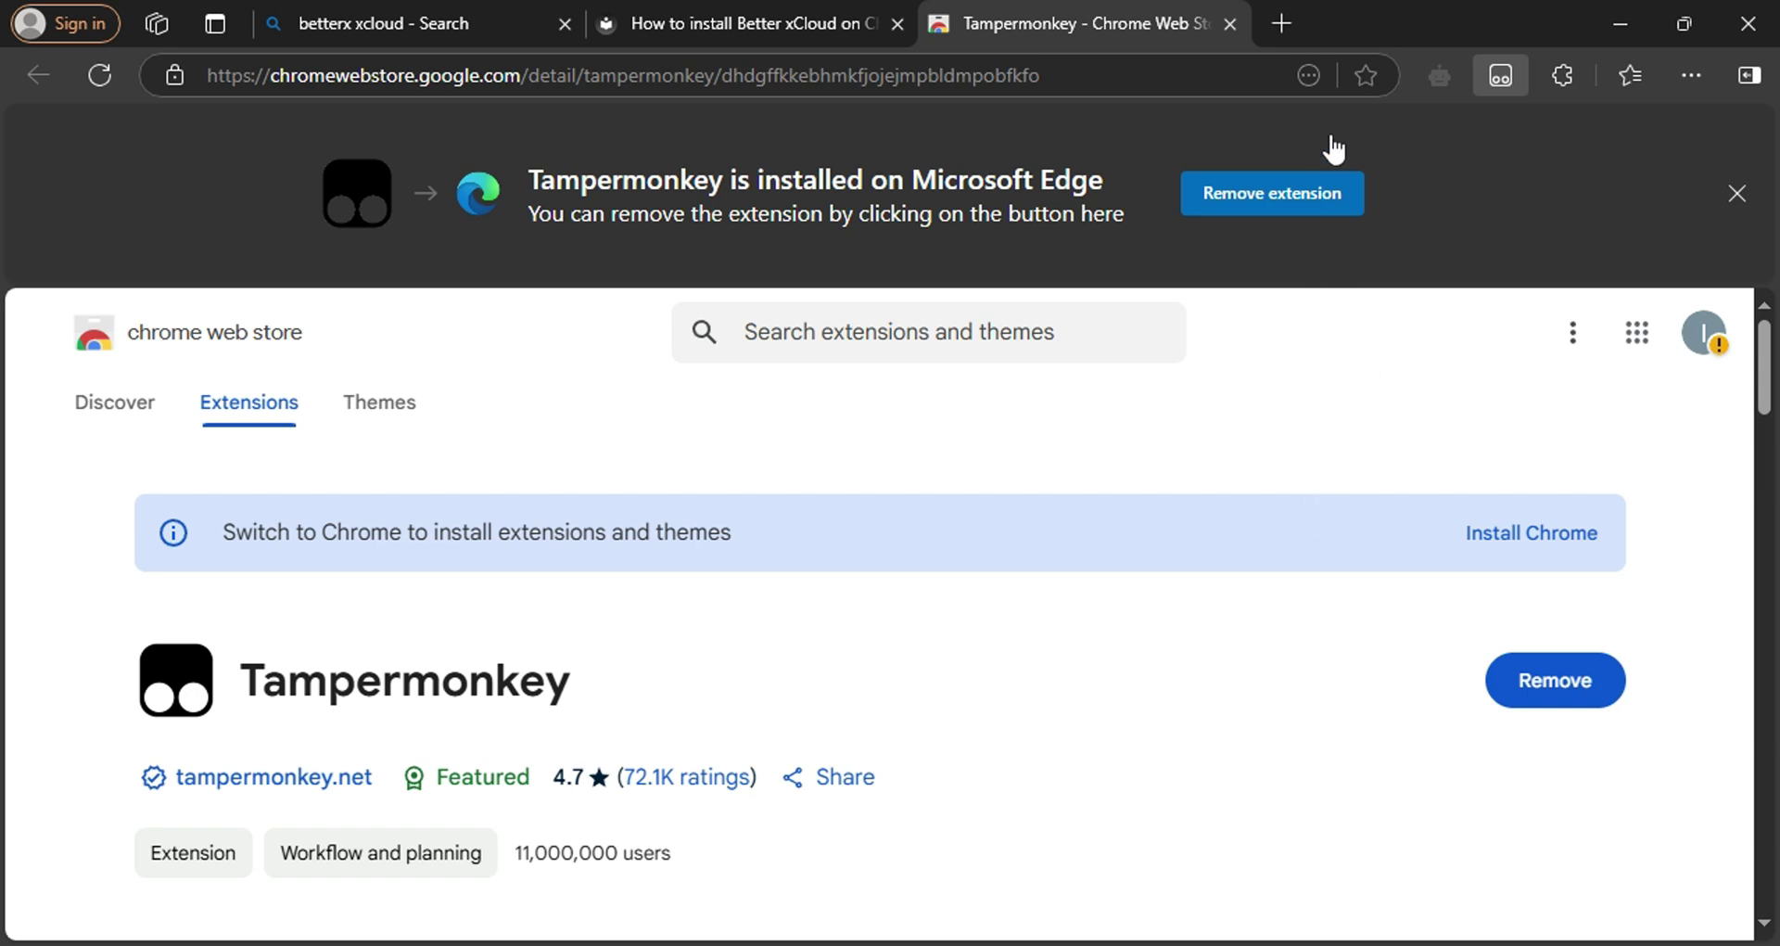
Return to the Better xCloud guide and reinstall the Better xCloud userscript in Tampermonkey.
left_click(833, 14)
scroll(792, 332, "down", 3)
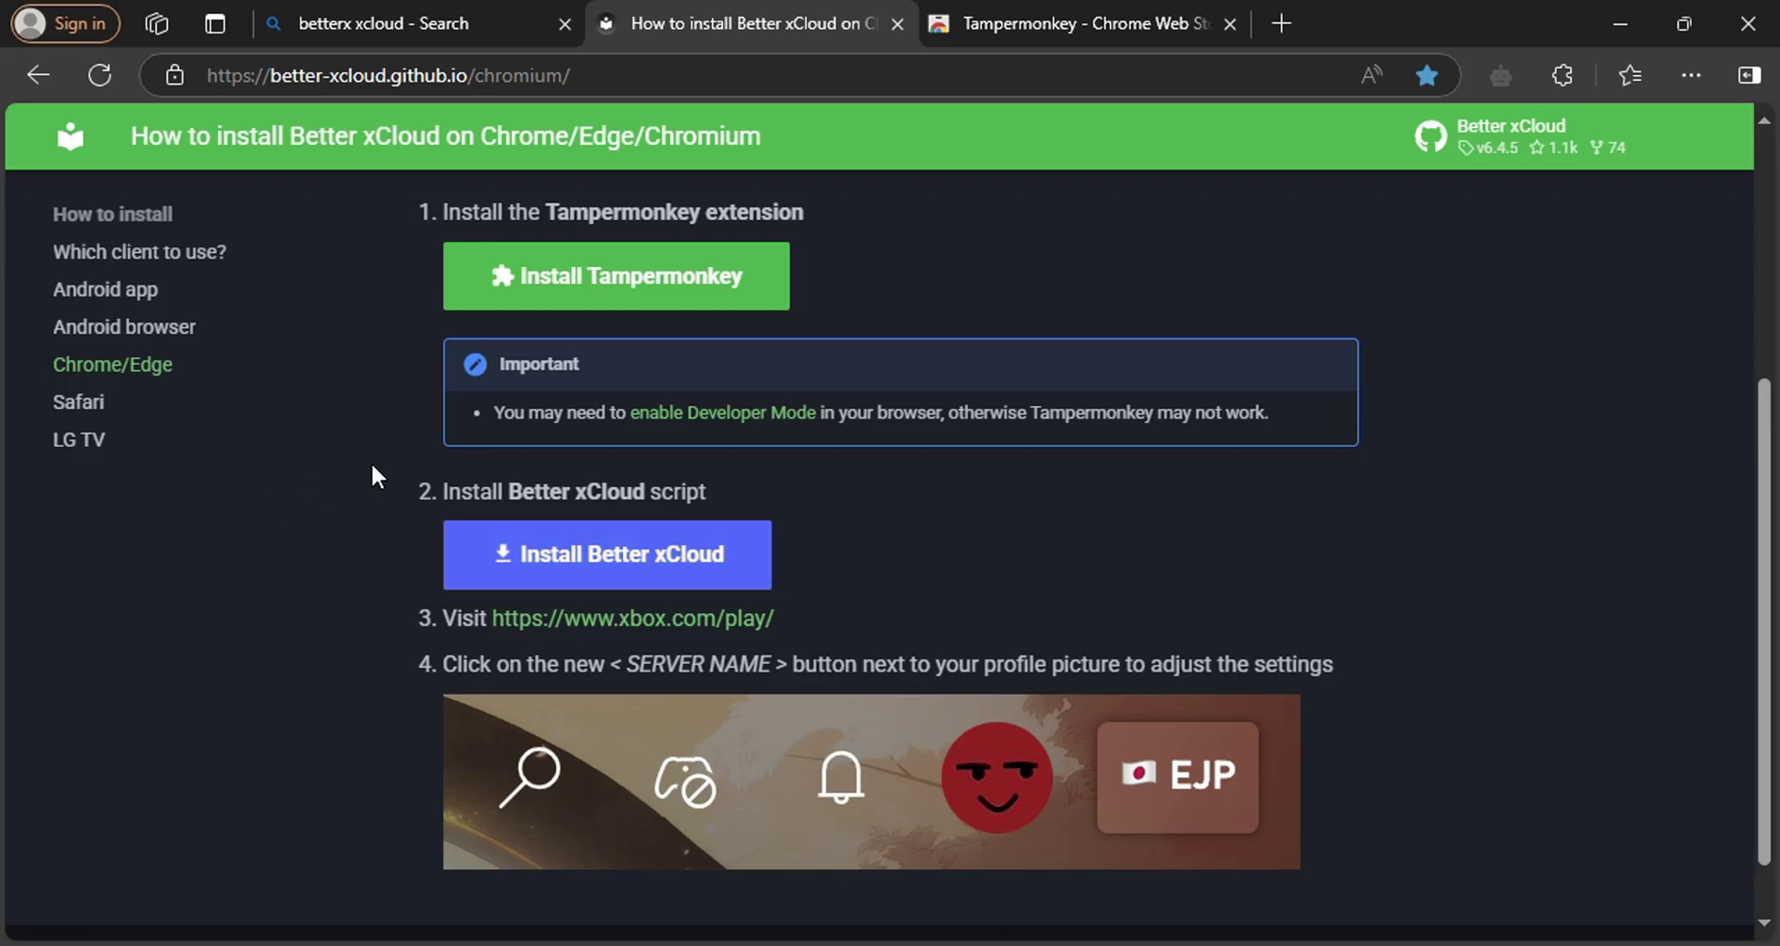
scroll(760, 515, "down", 1)
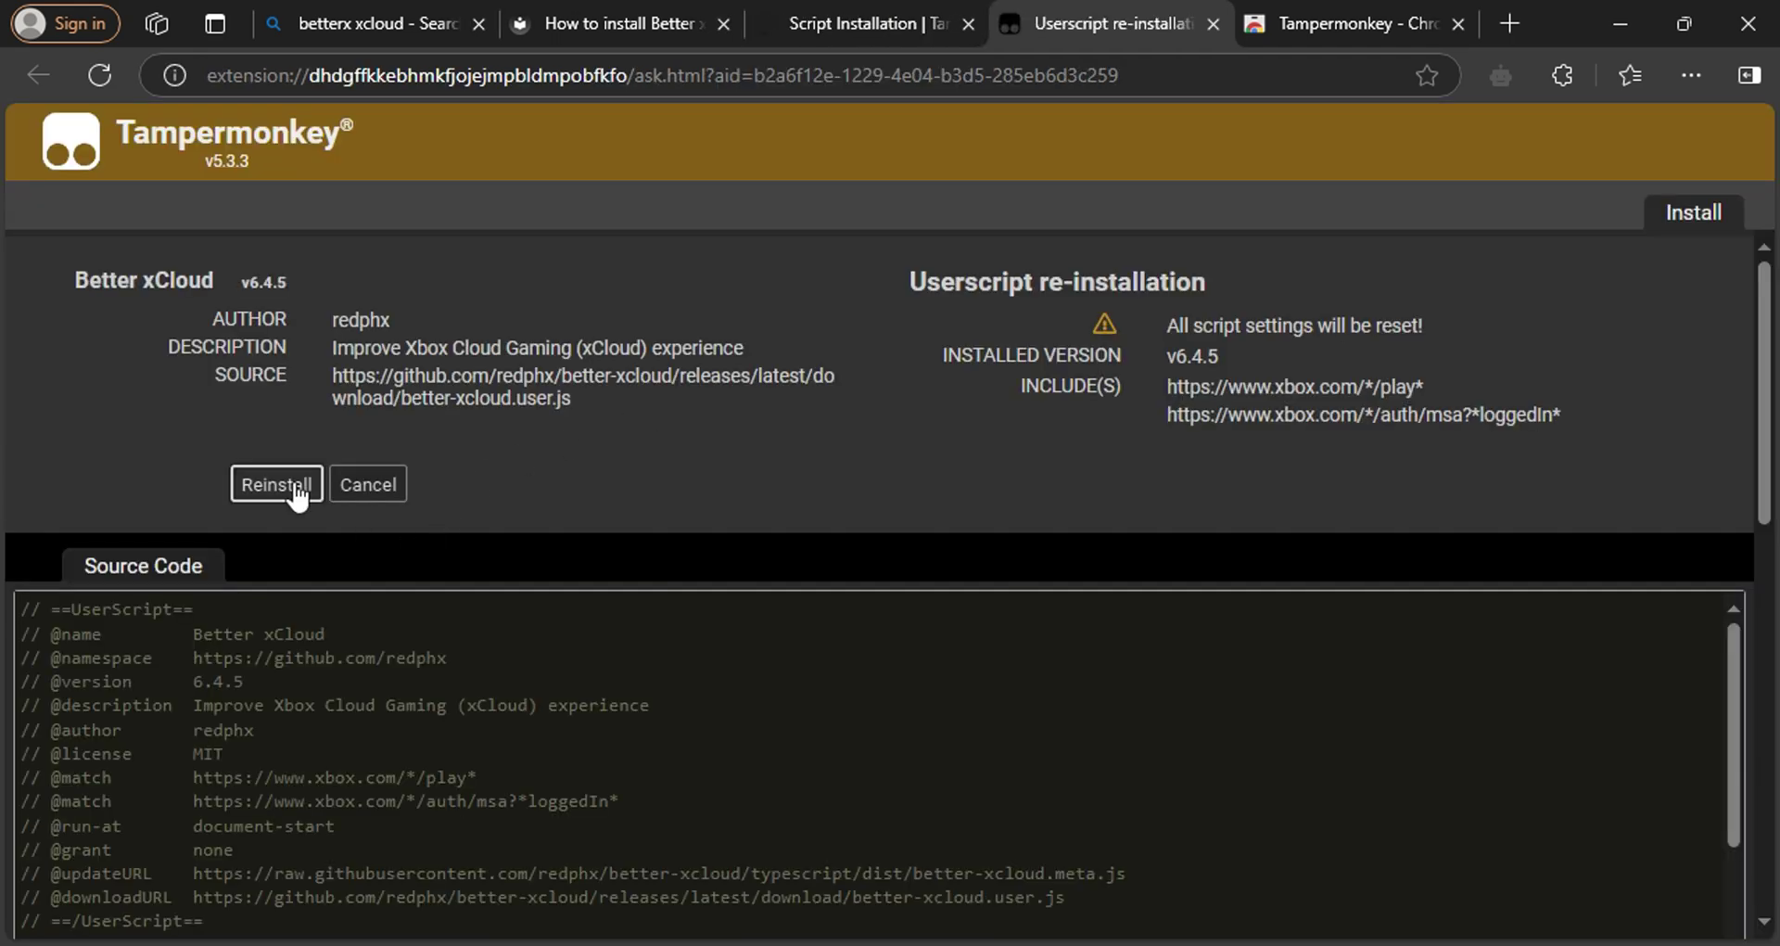
left_click(284, 484)
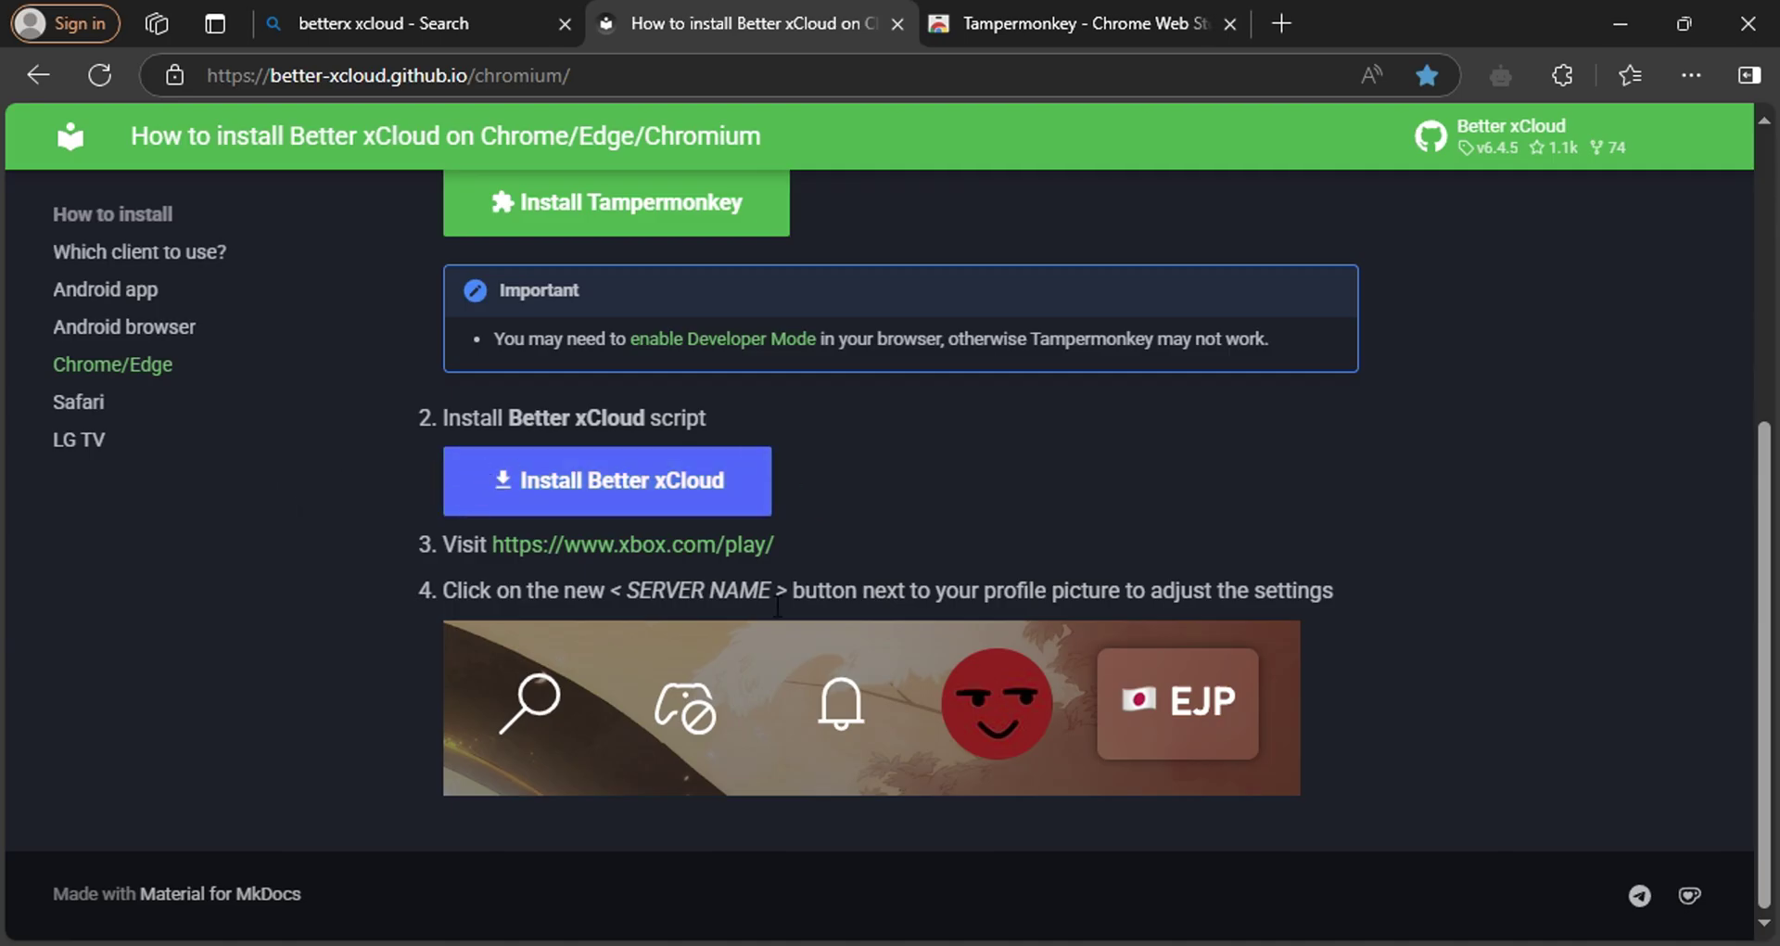
scroll(654, 537, "up", 3)
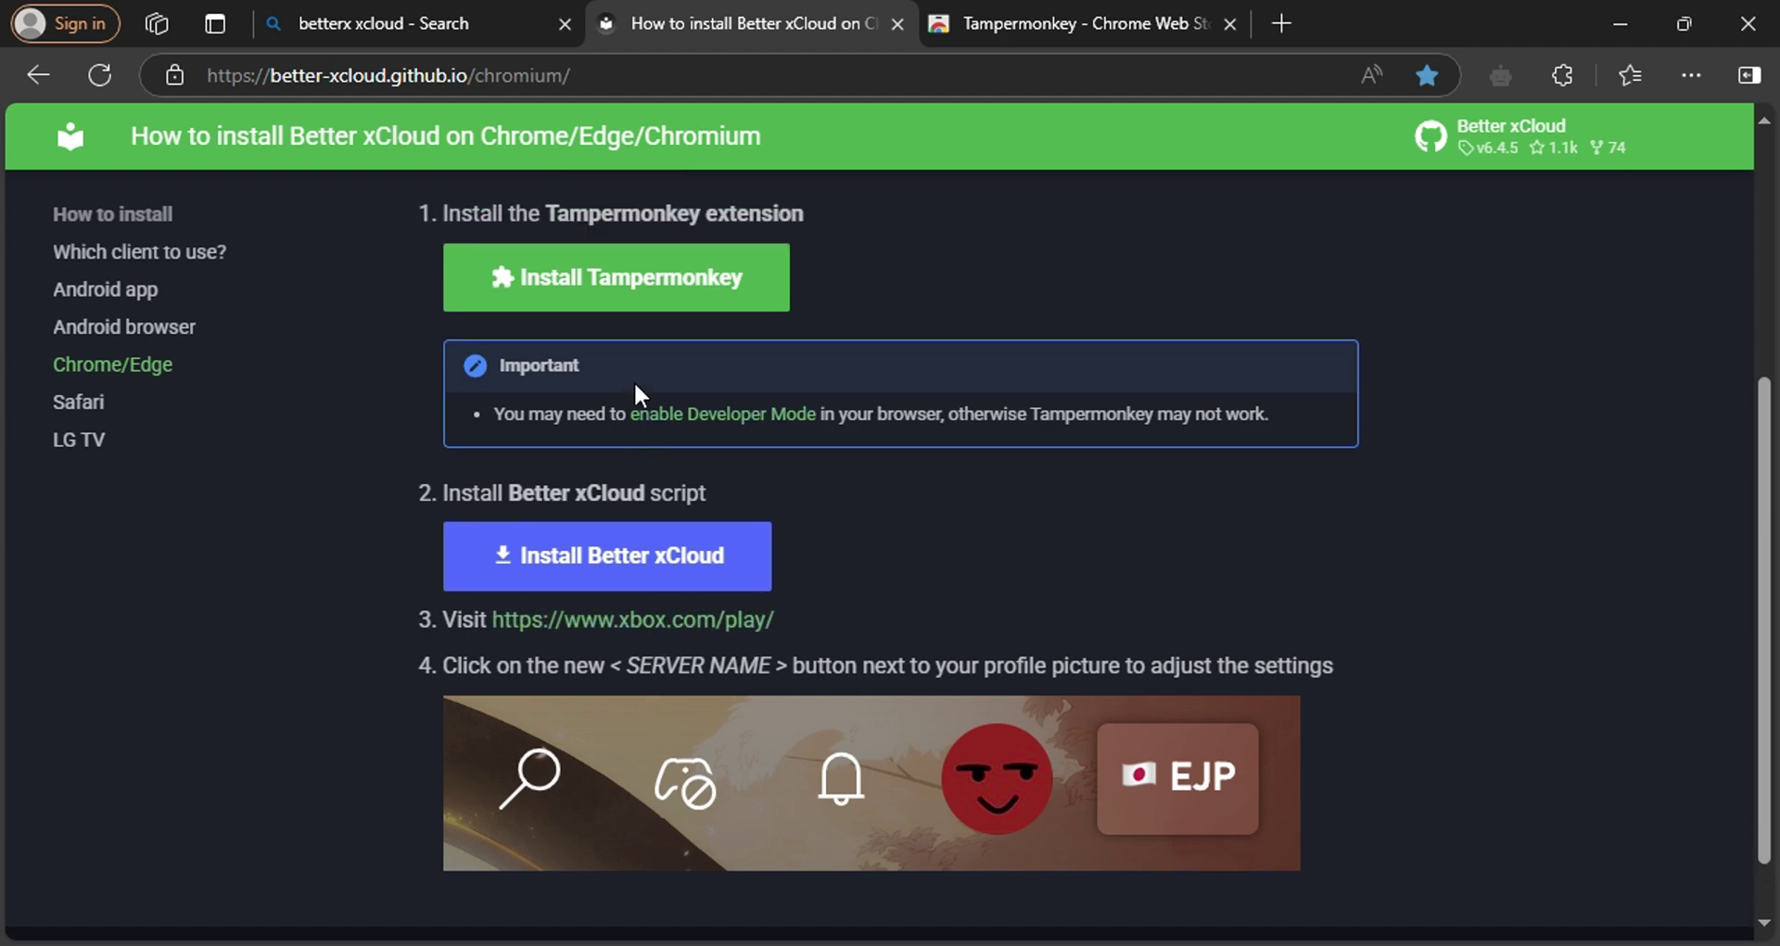
scroll(644, 504, "down", 3)
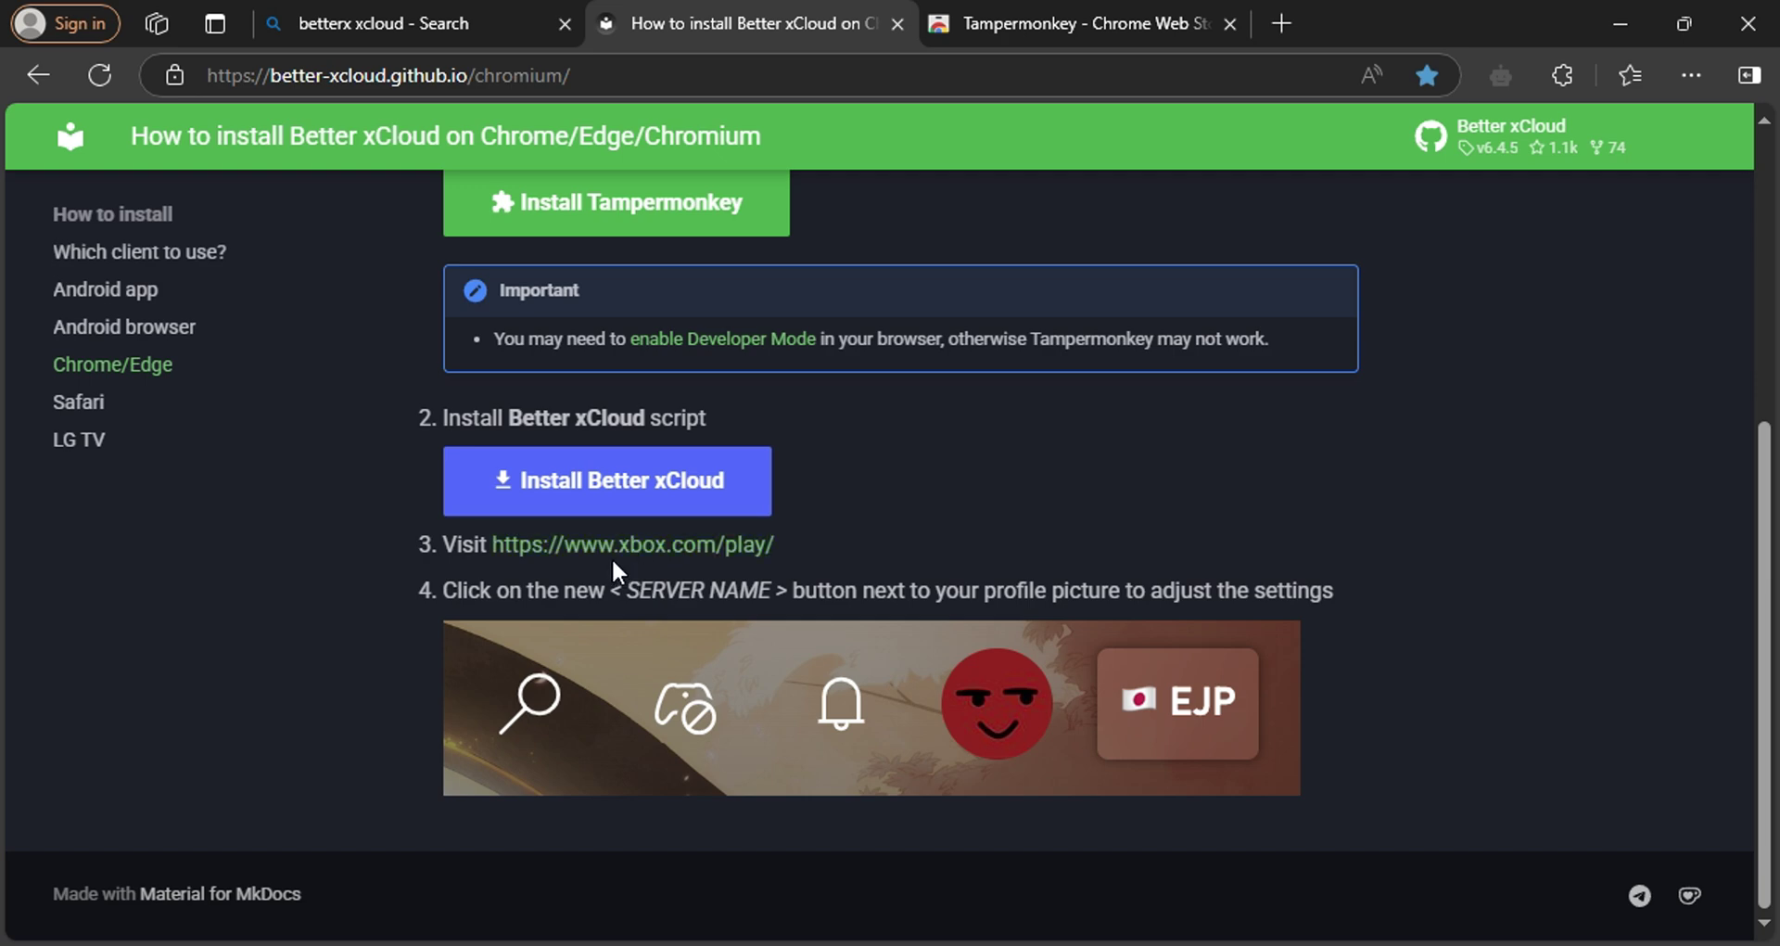
left_click(619, 554)
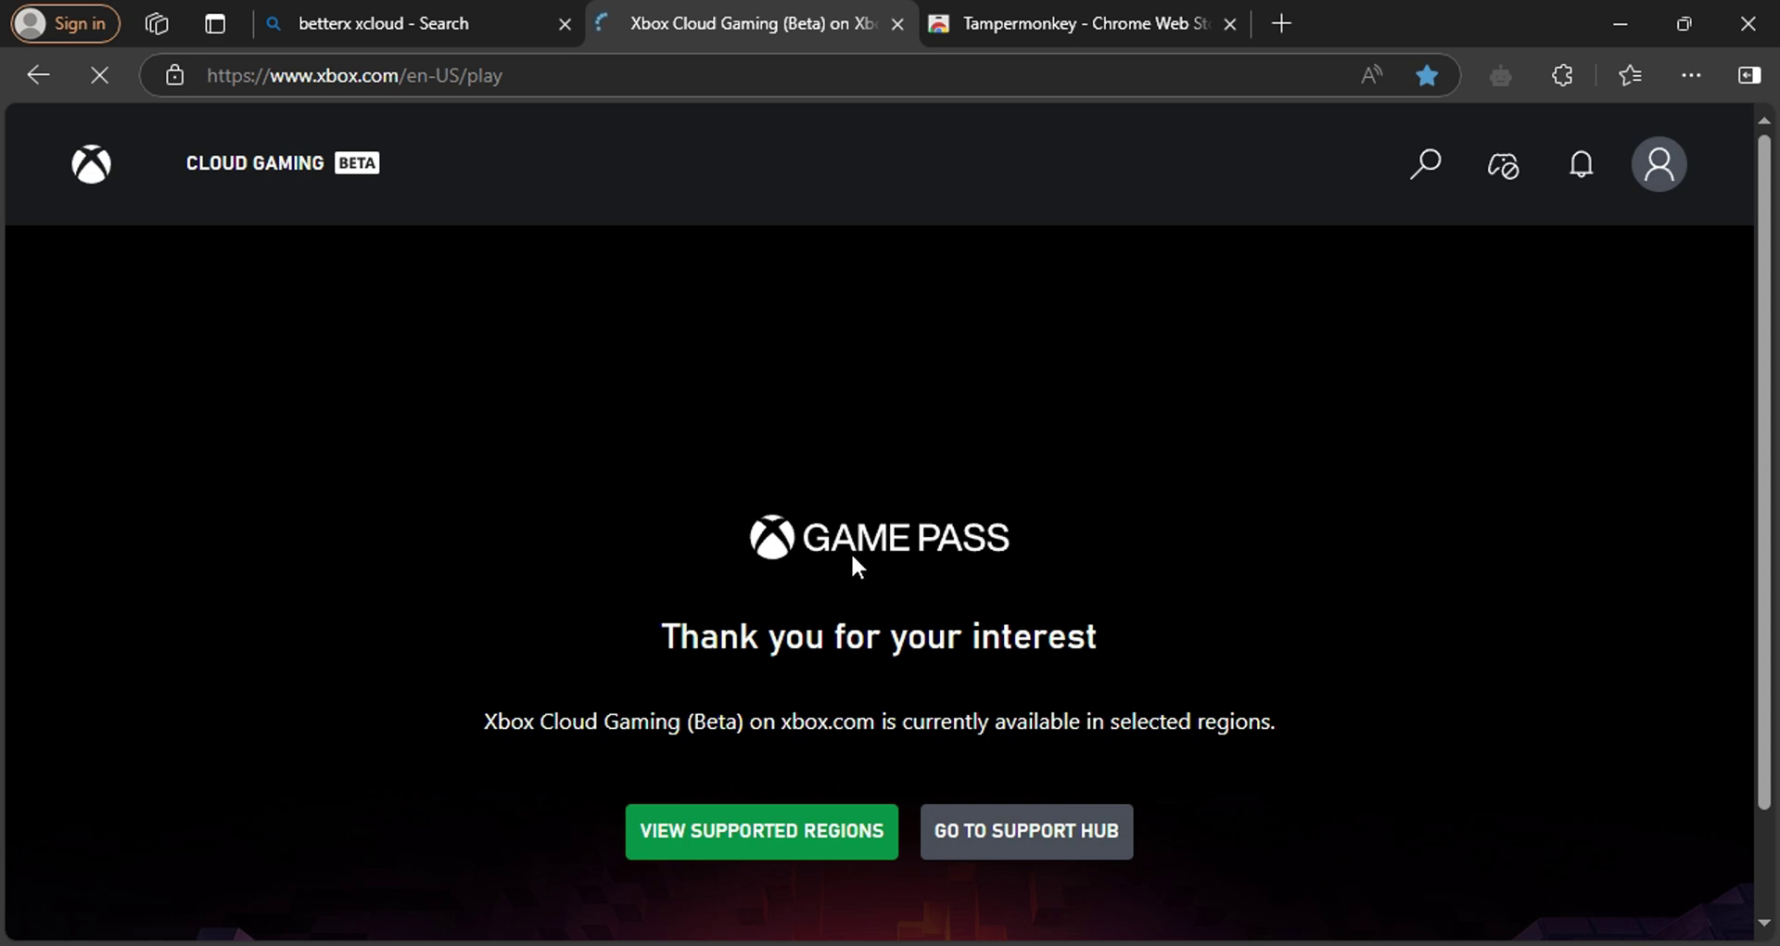
scroll(788, 510, "down", 2)
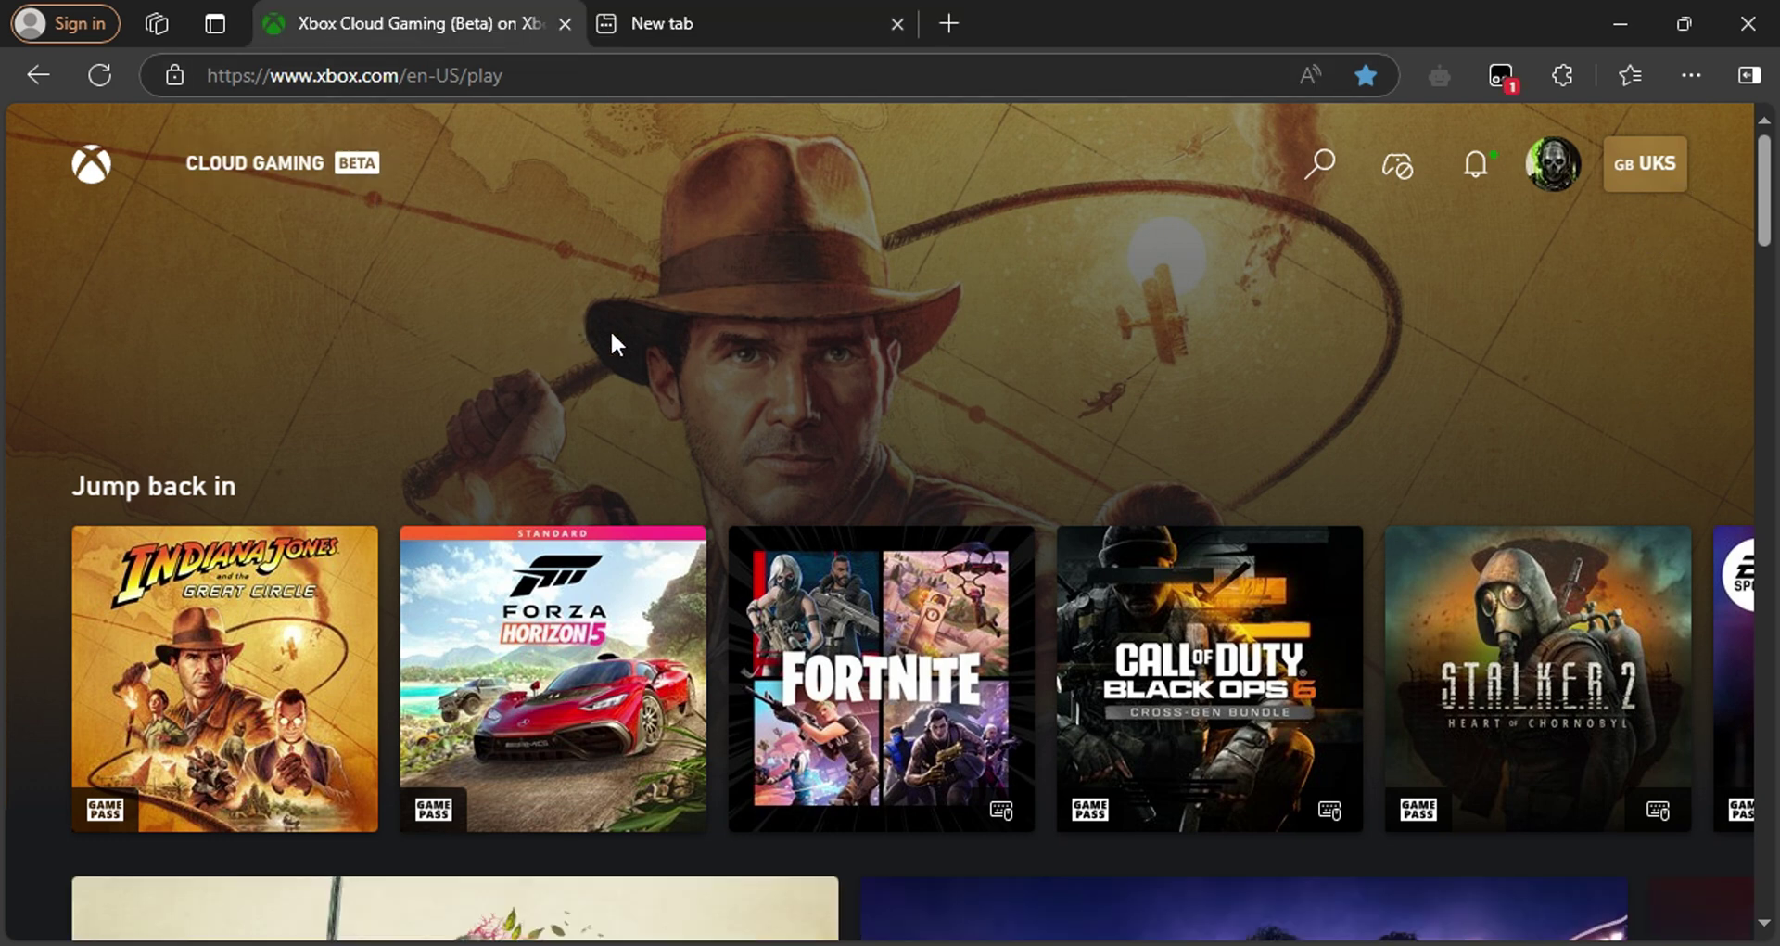
scroll(680, 344, "down", 2)
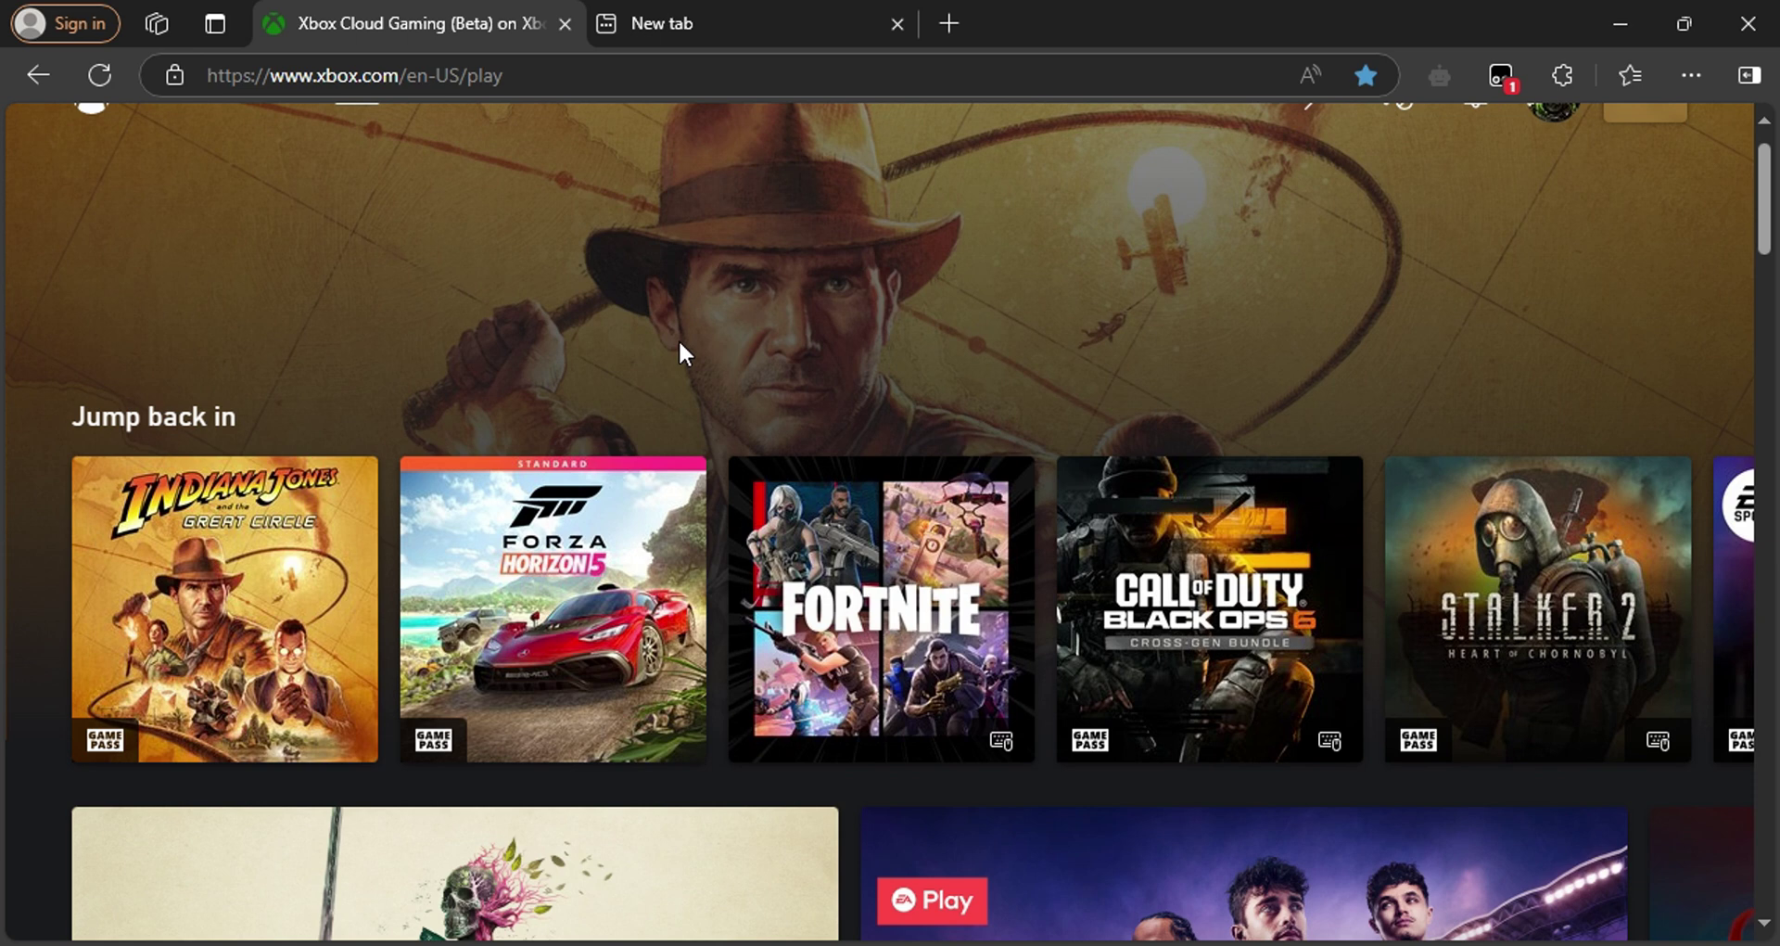
scroll(680, 344, "up", 2)
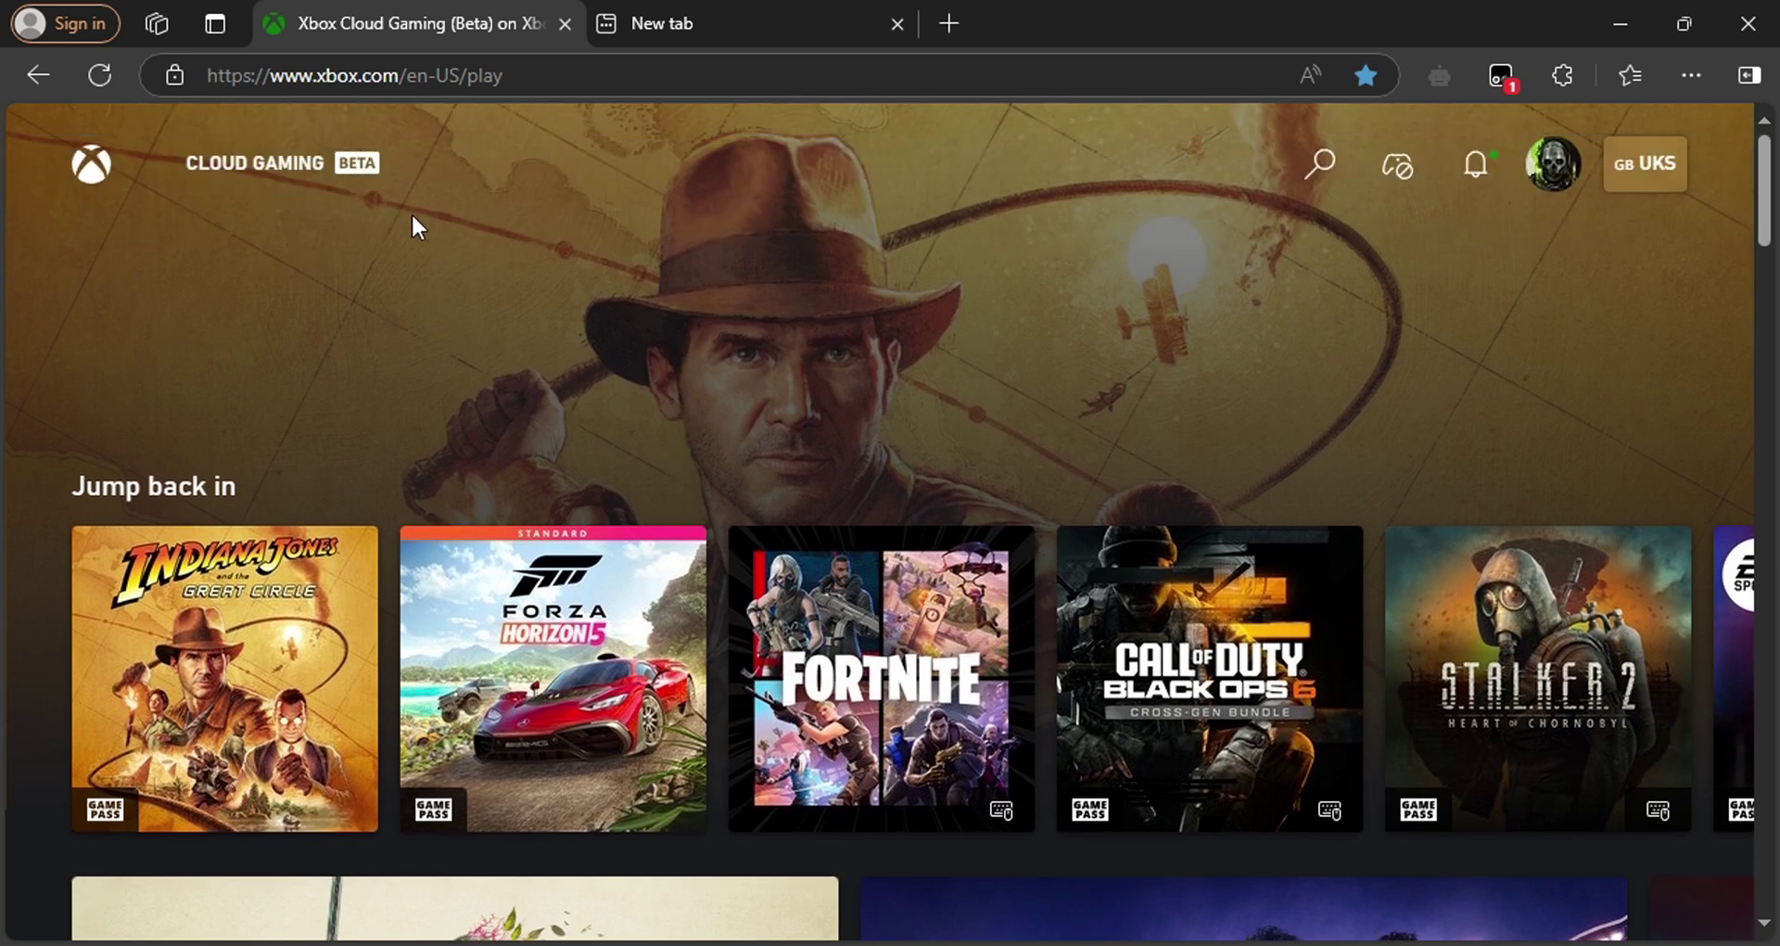
scroll(593, 297, "down", 2)
scroll(593, 297, "up", 2)
scroll(594, 297, "down", 1)
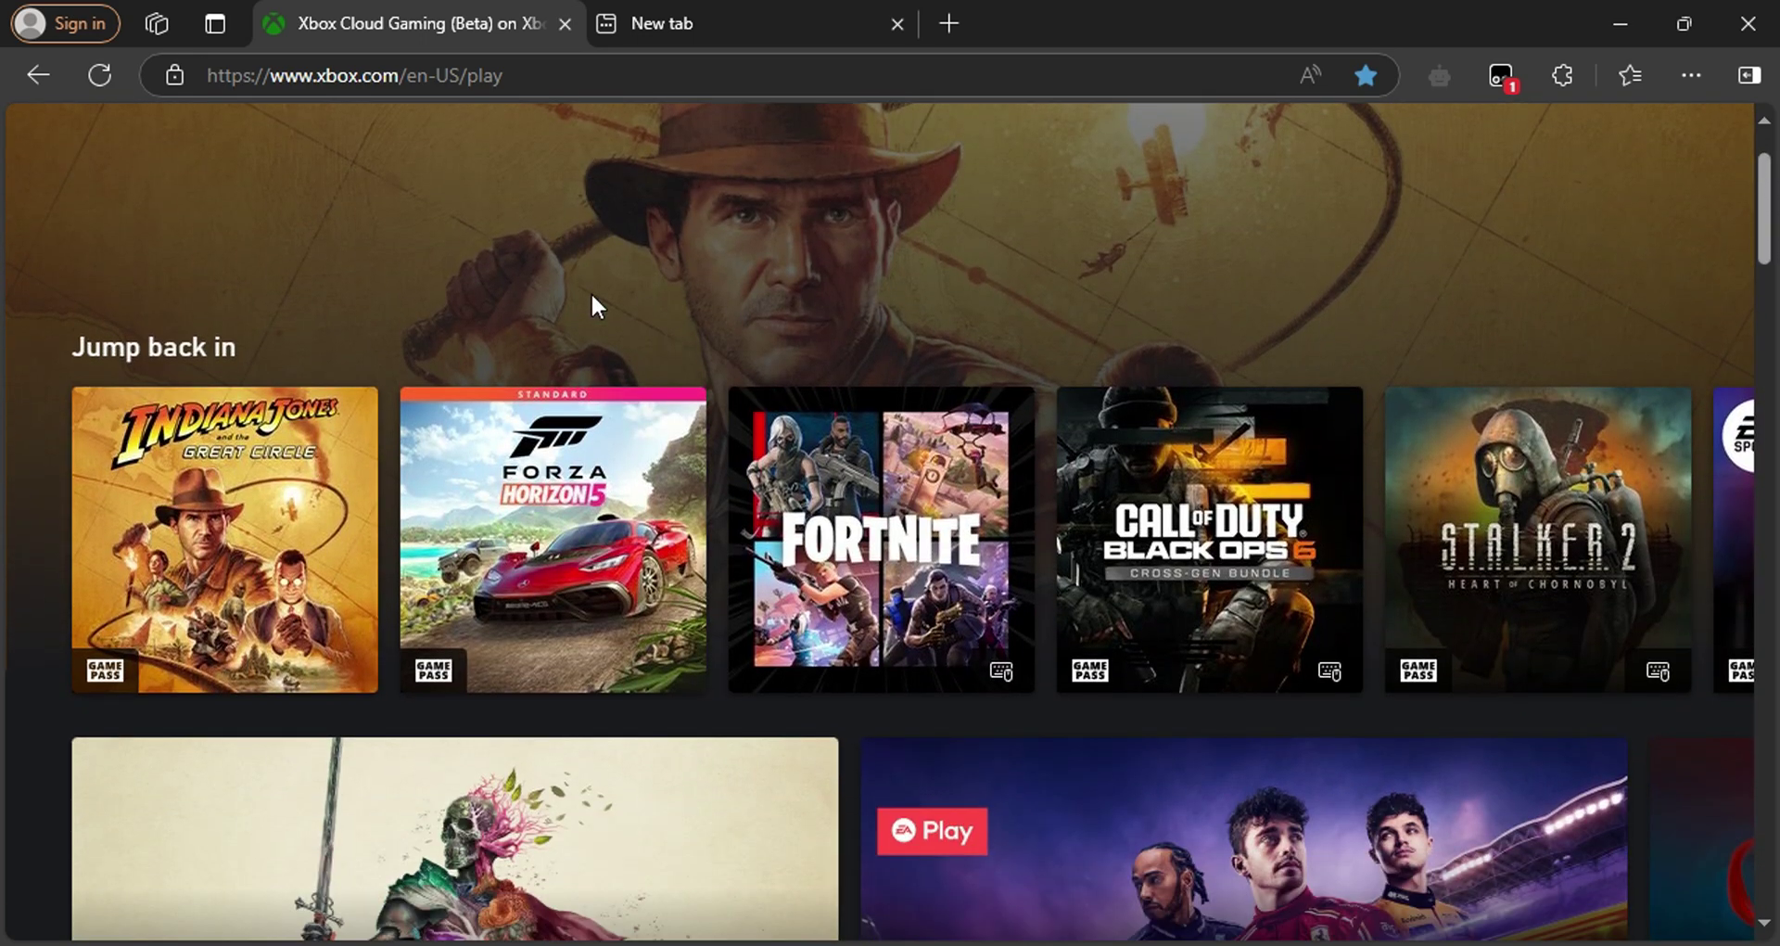
scroll(1475, 243, "up", 1)
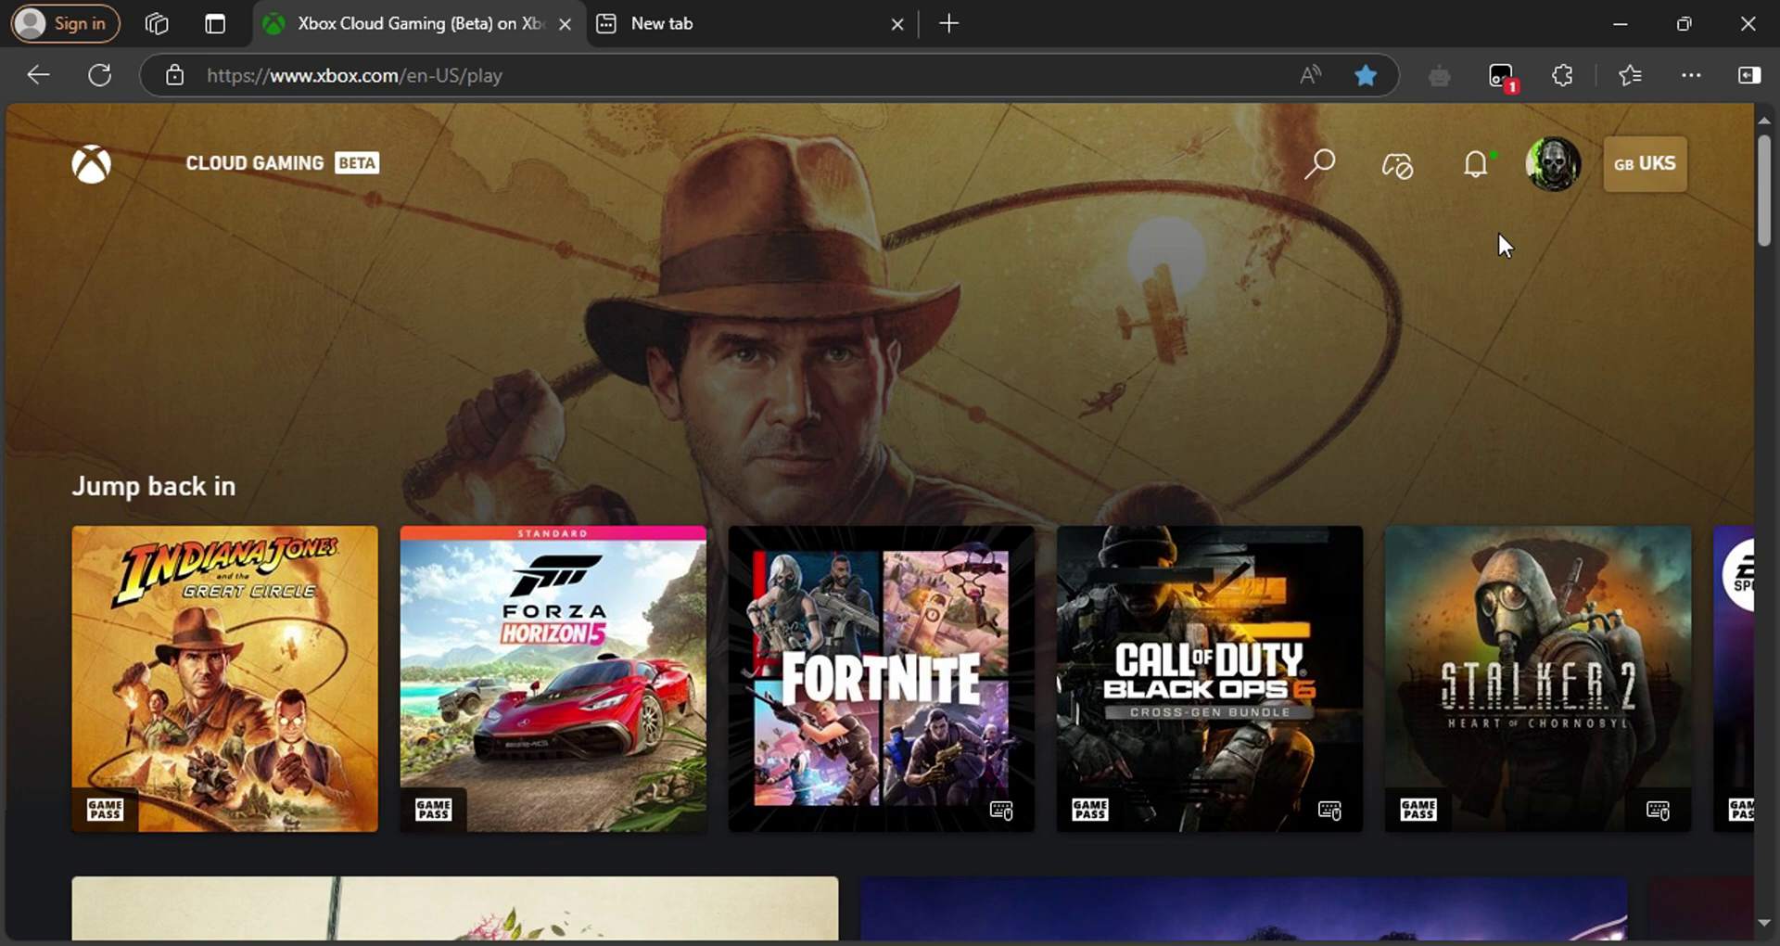
Open the Better xCloud settings and examine the language, bypass region restriction and server region options.
left_click(1647, 161)
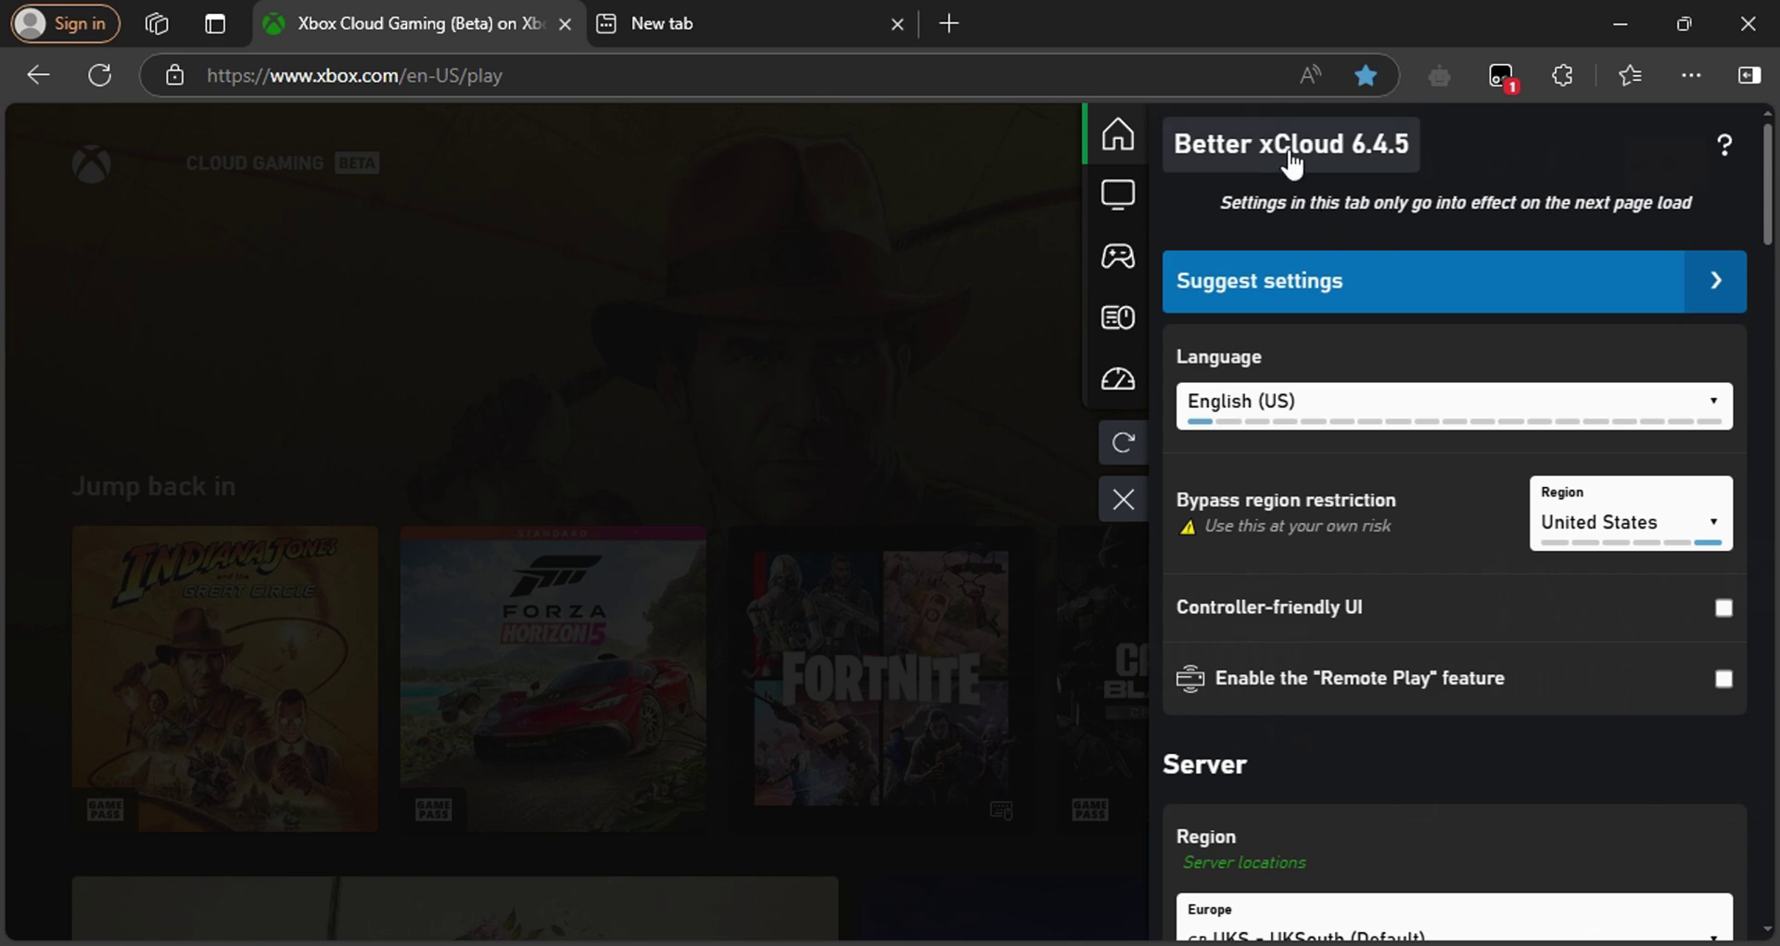
scroll(1322, 455, "down", 1)
scroll(1321, 458, "down", 1)
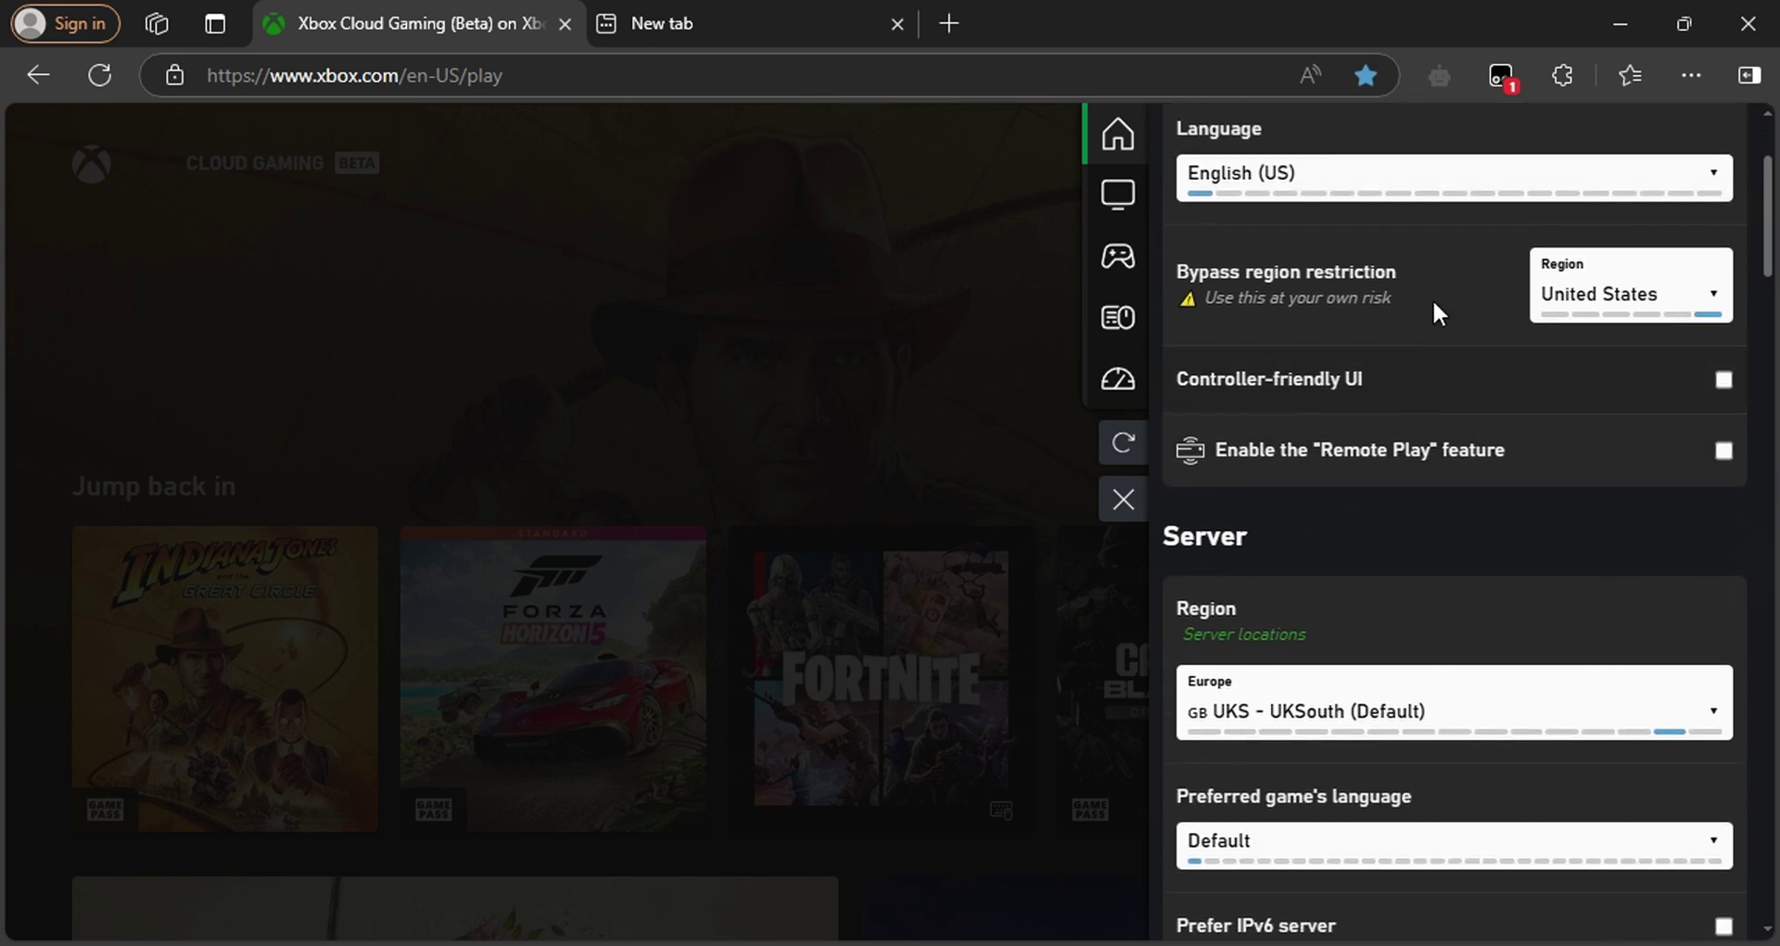
scroll(1335, 500, "up", 2)
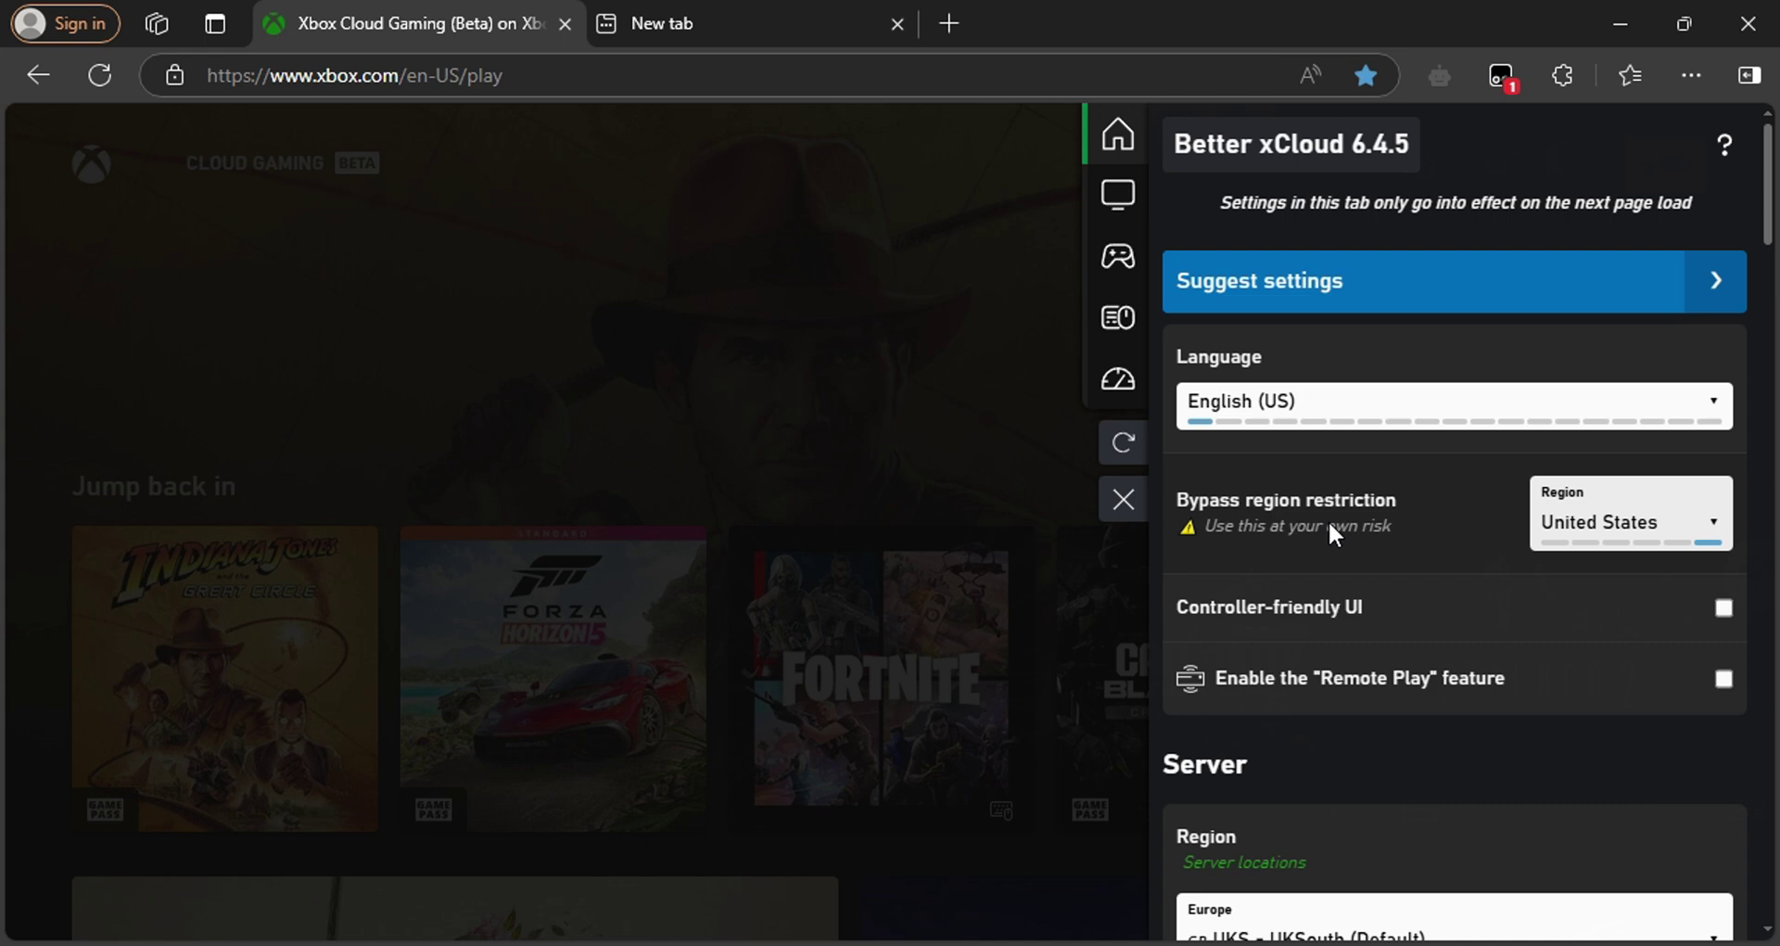
scroll(1459, 464, "down", 3)
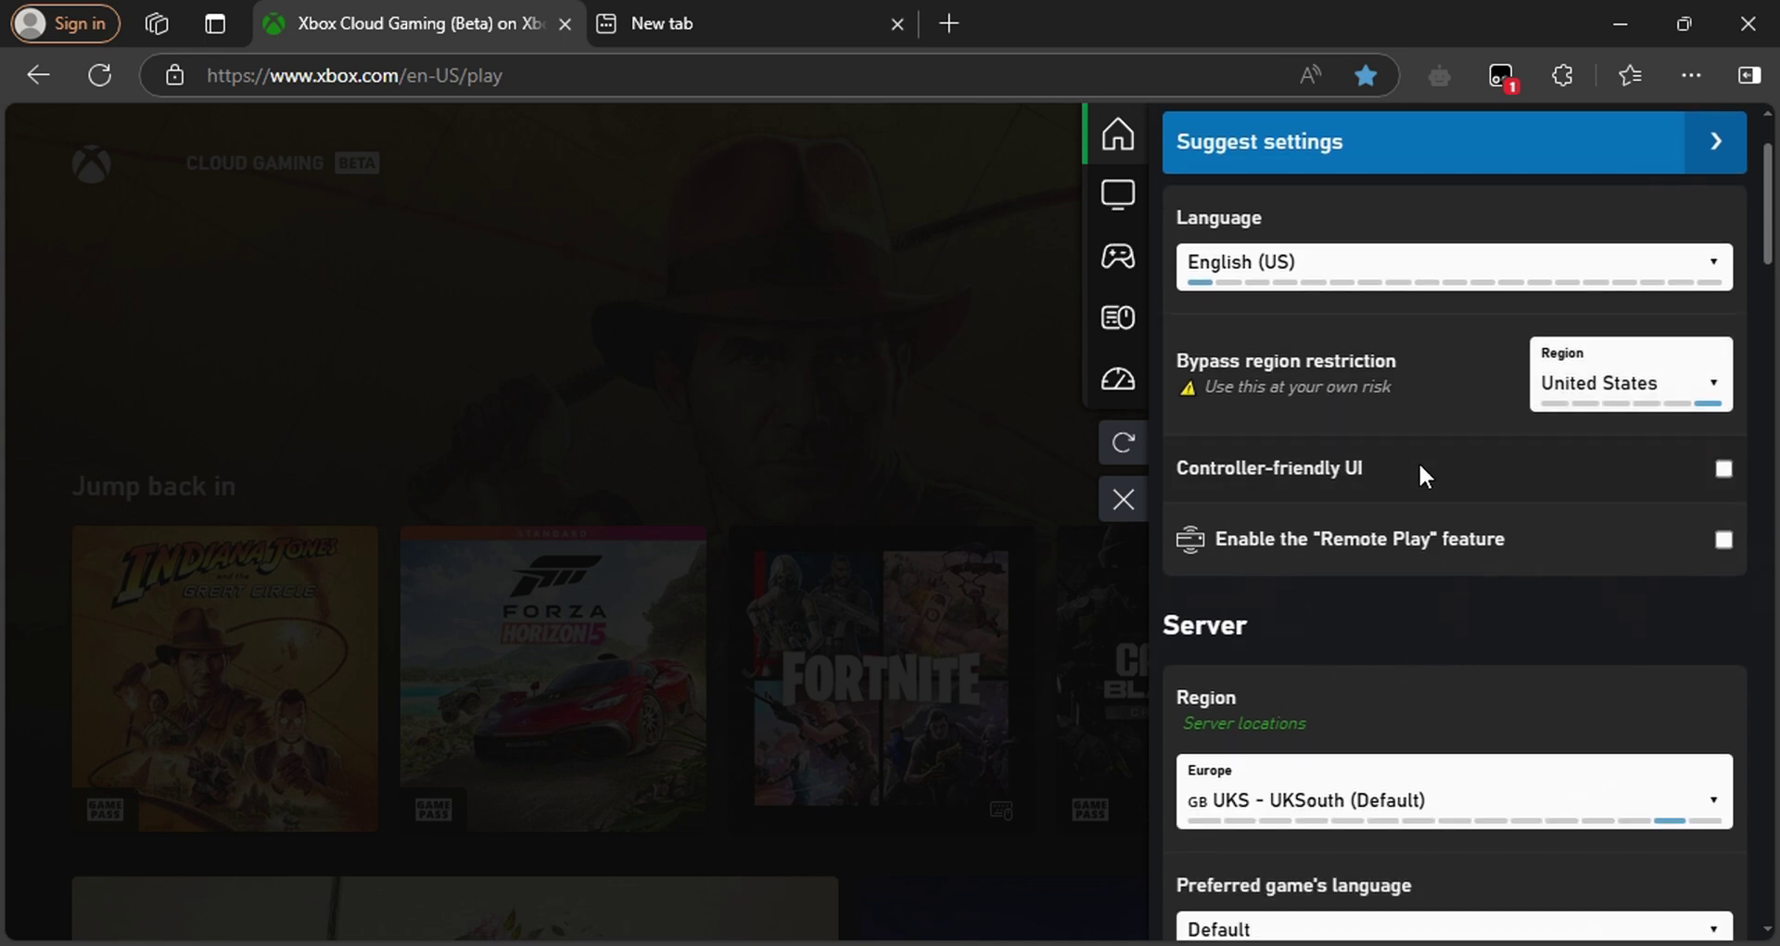
scroll(1370, 398, "down", 4)
scroll(1379, 516, "up", 1)
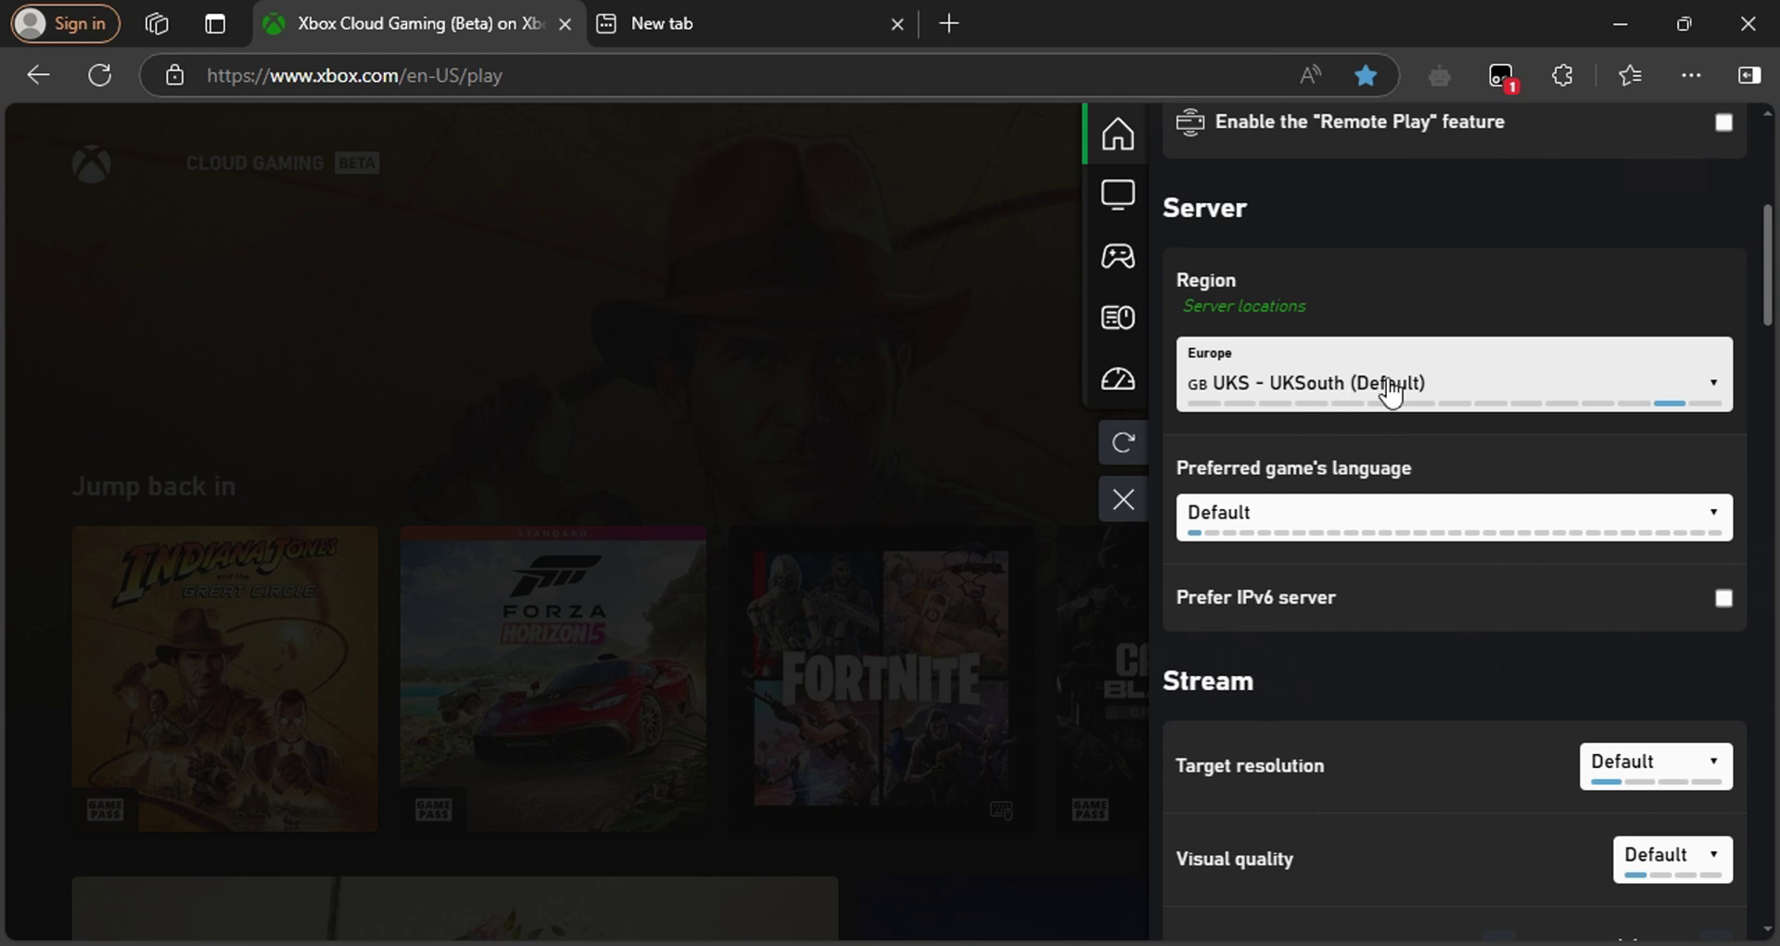
Examine the stream settings, including target resolution, visual quality and maximum video bitrate, and the remaining general settings below them.
scroll(1280, 455, "down", 1)
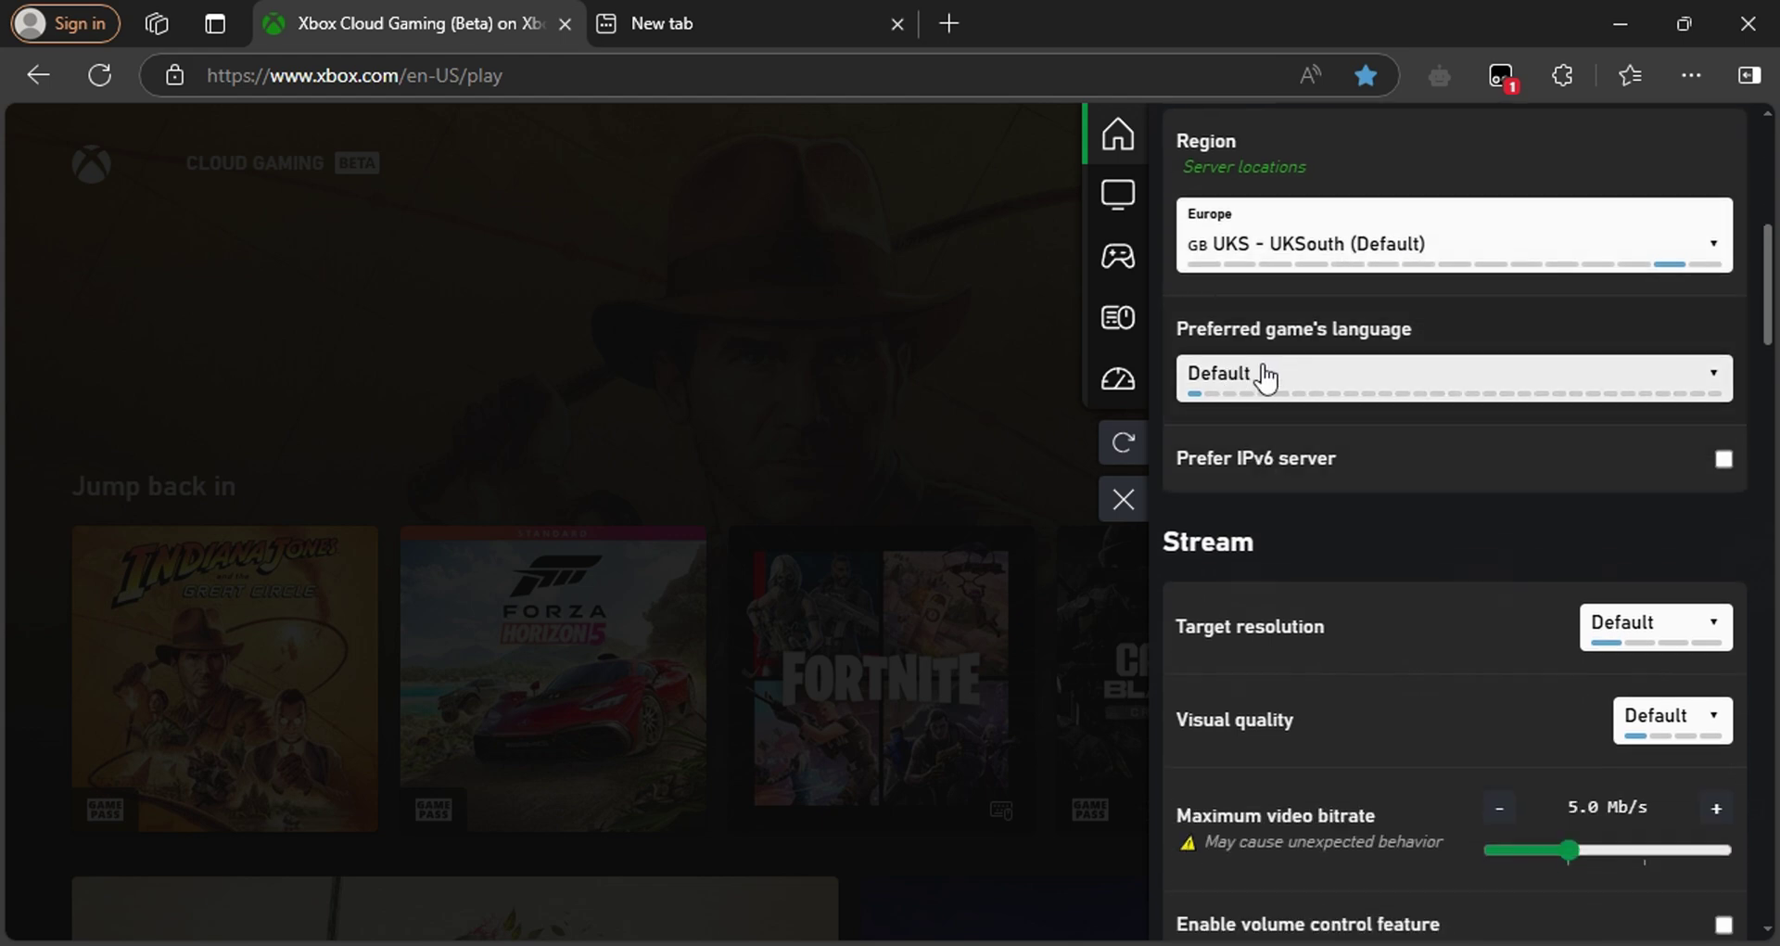
scroll(1252, 408, "down", 1)
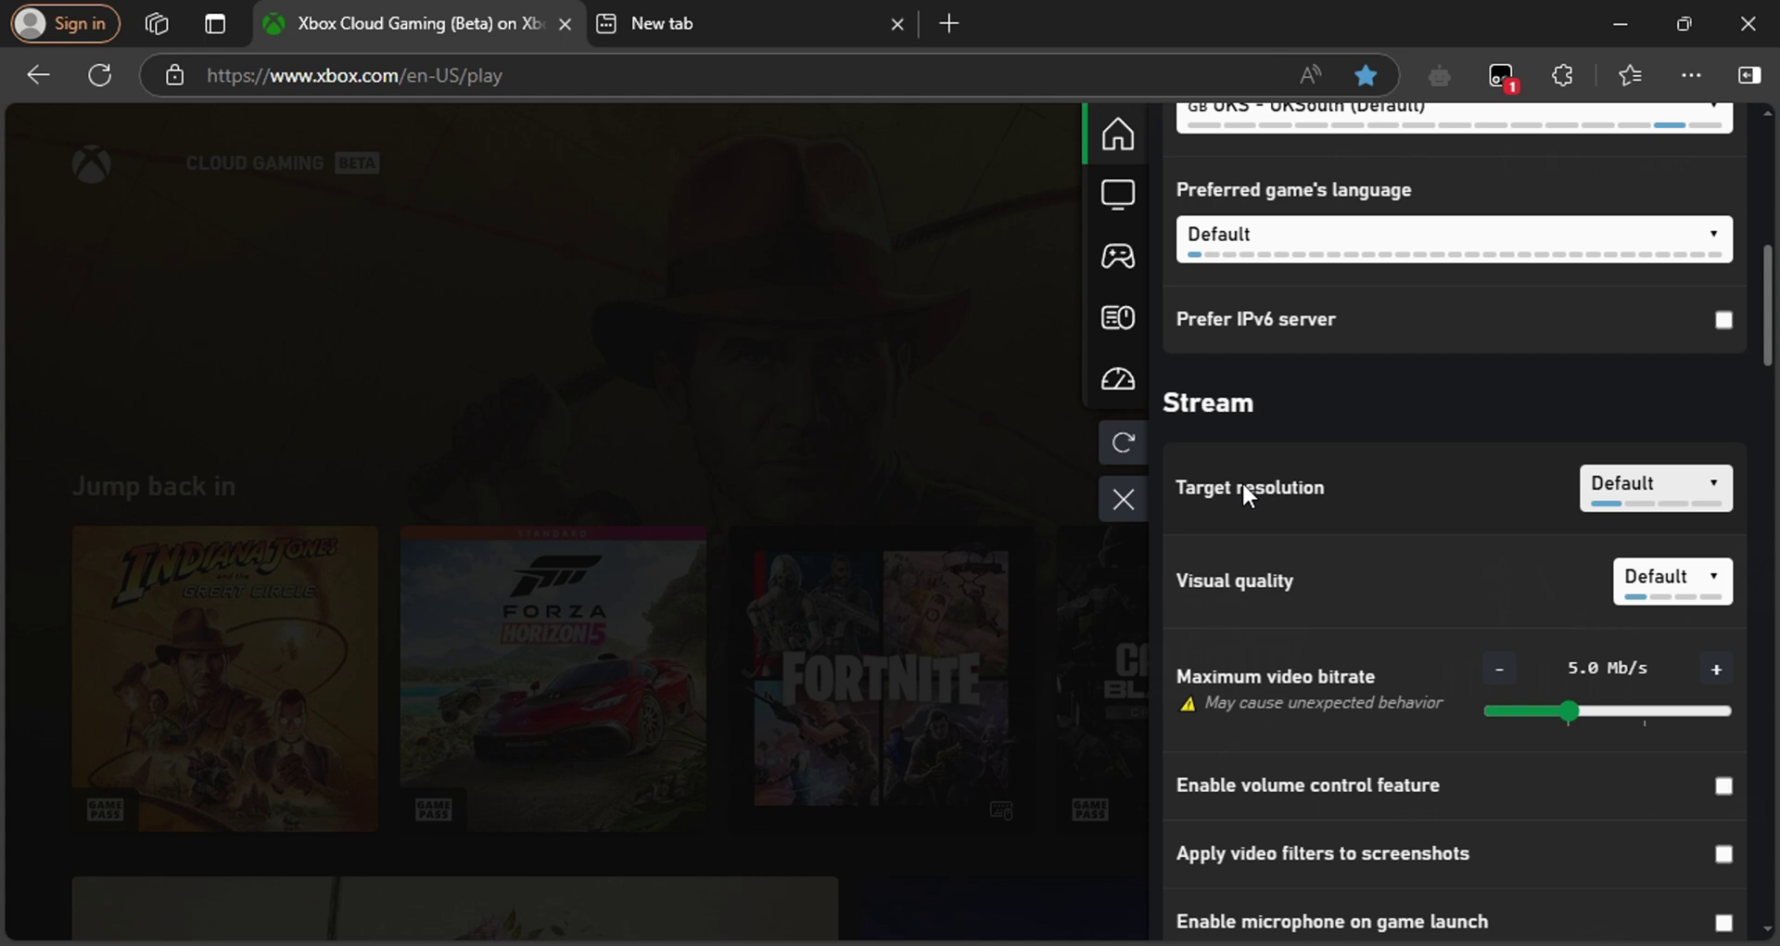
scroll(1471, 517, "down", 1)
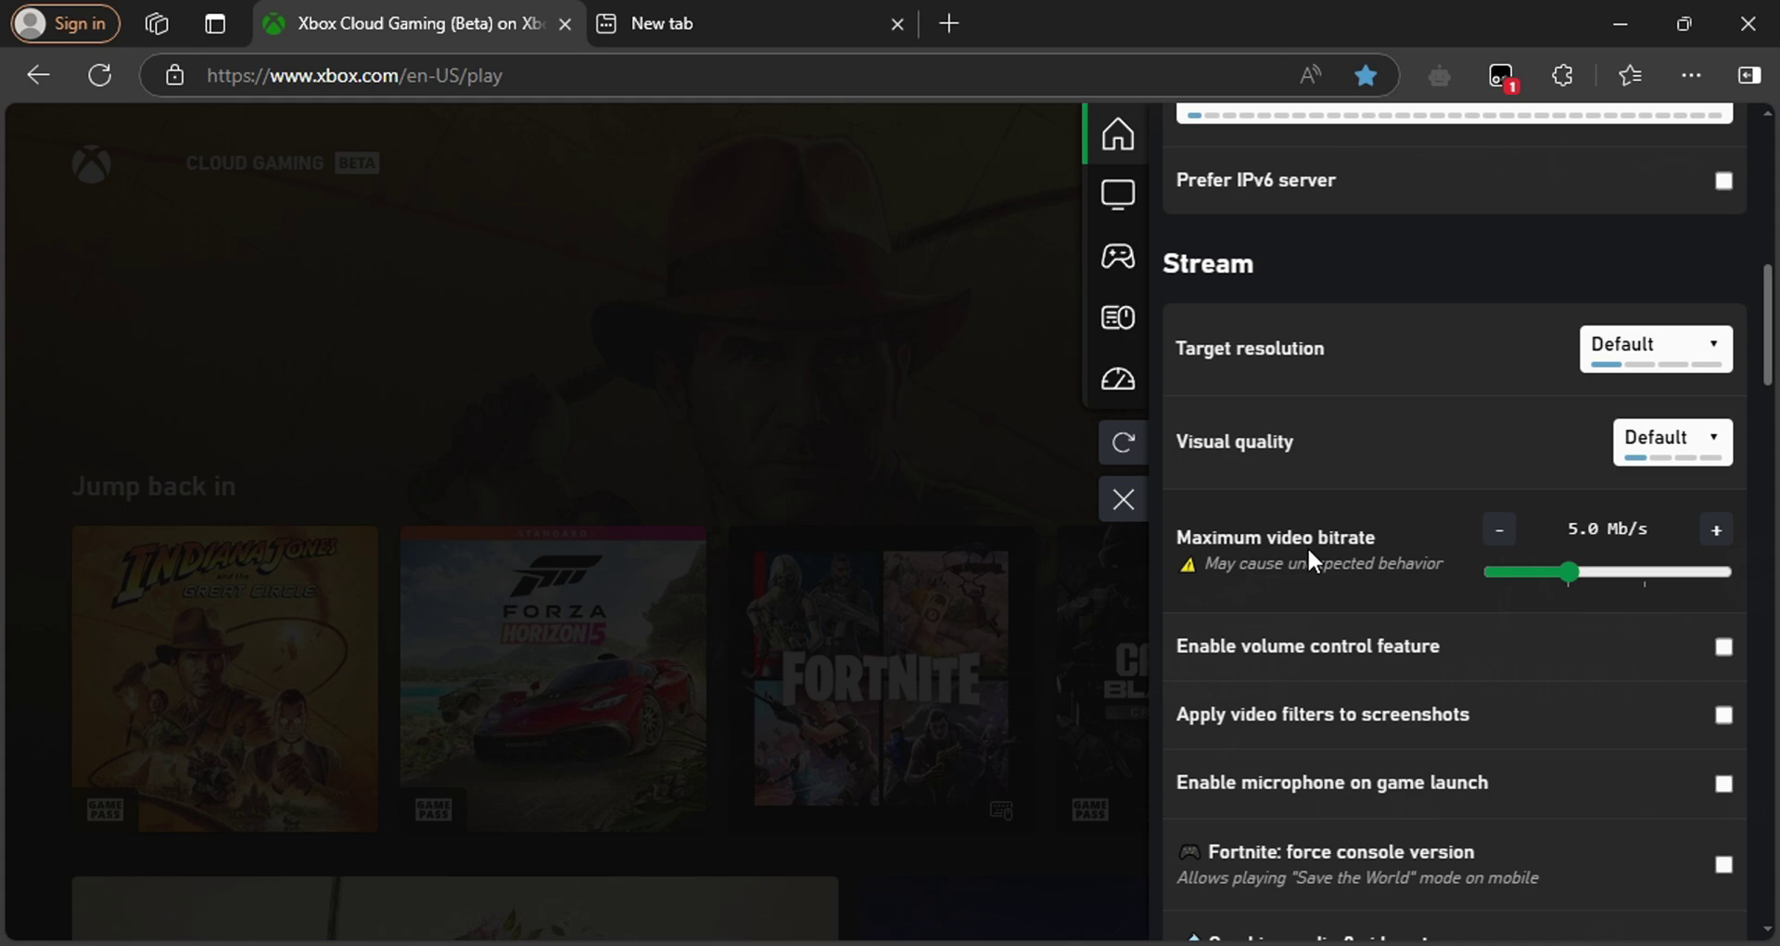
scroll(1309, 554, "down", 3)
scroll(1330, 492, "up", 3)
scroll(1329, 486, "down", 6)
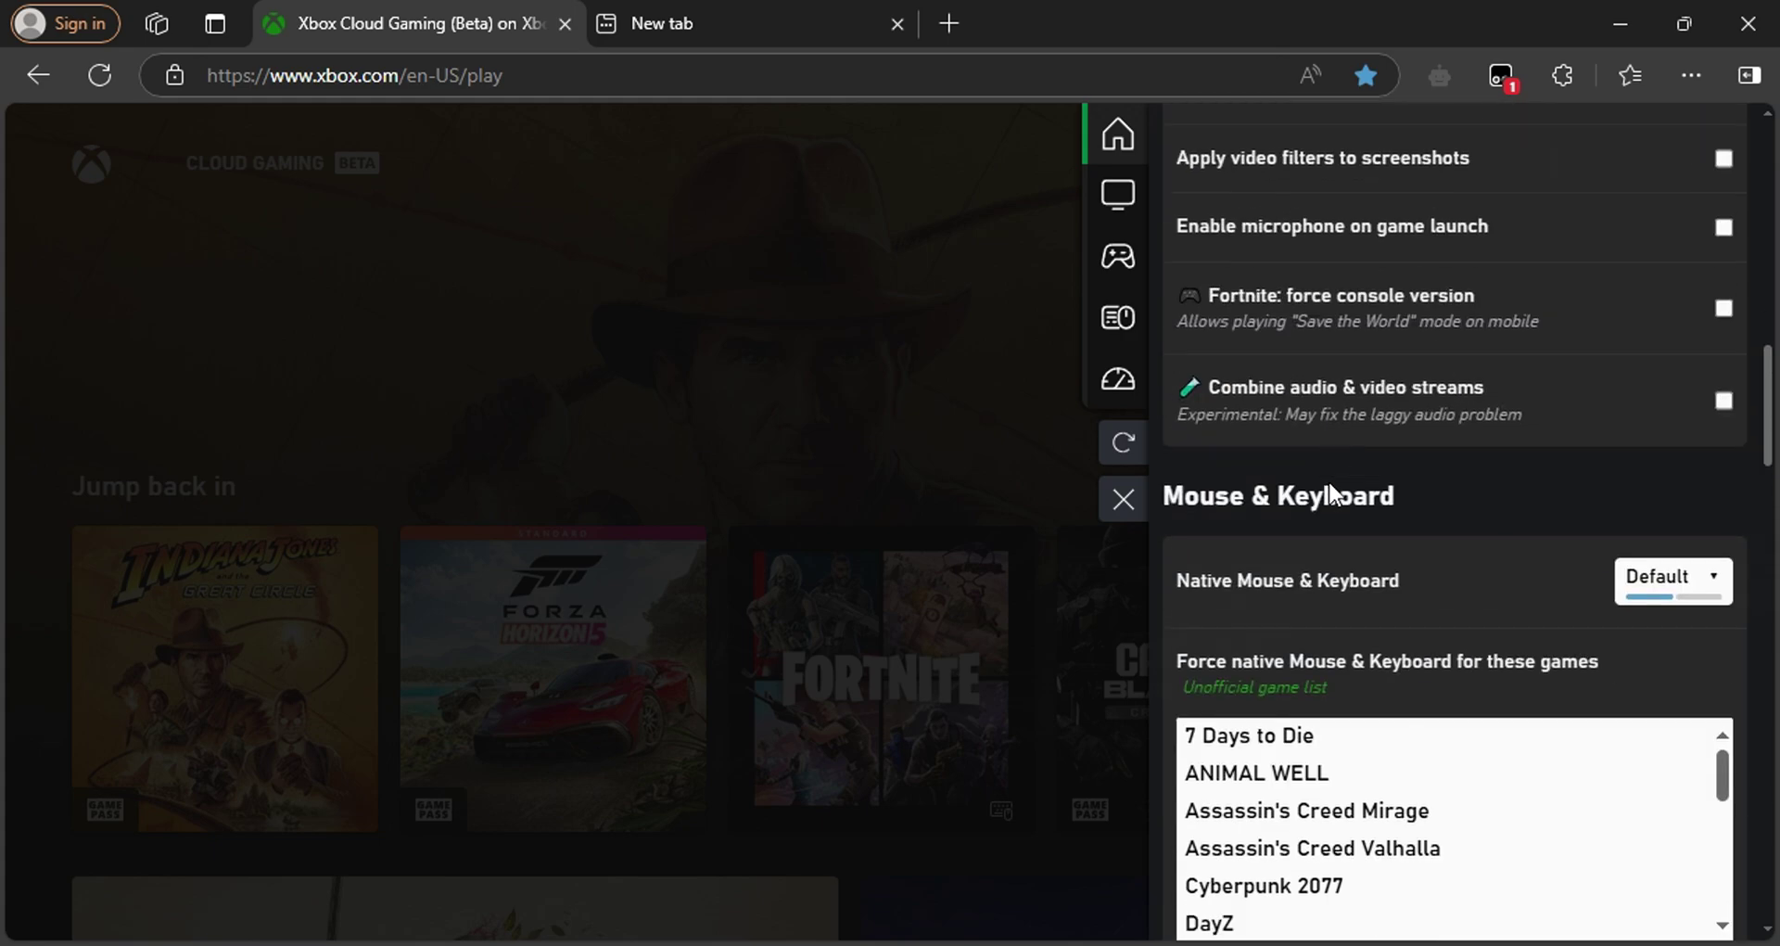
scroll(1328, 486, "down", 13)
scroll(1328, 486, "down", 12)
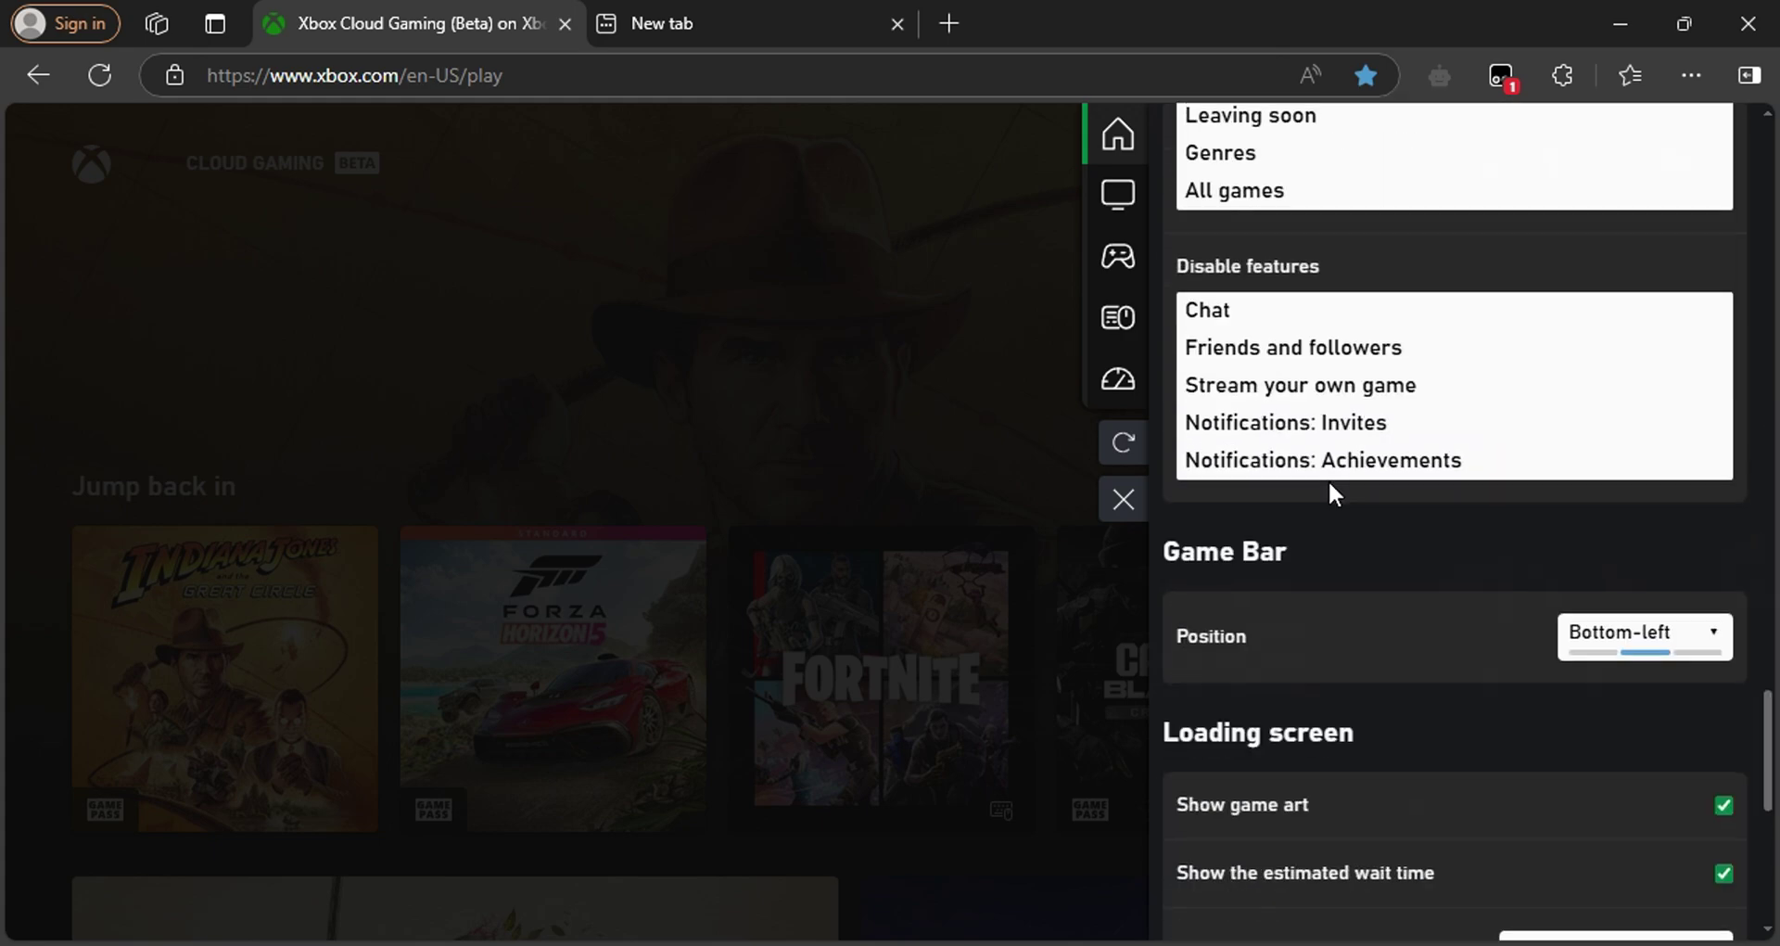
scroll(1328, 480, "down", 5)
Examine the Mouse & Keyboard and Stream stats settings for all games, and close the Better xCloud settings.
left_click(1139, 323)
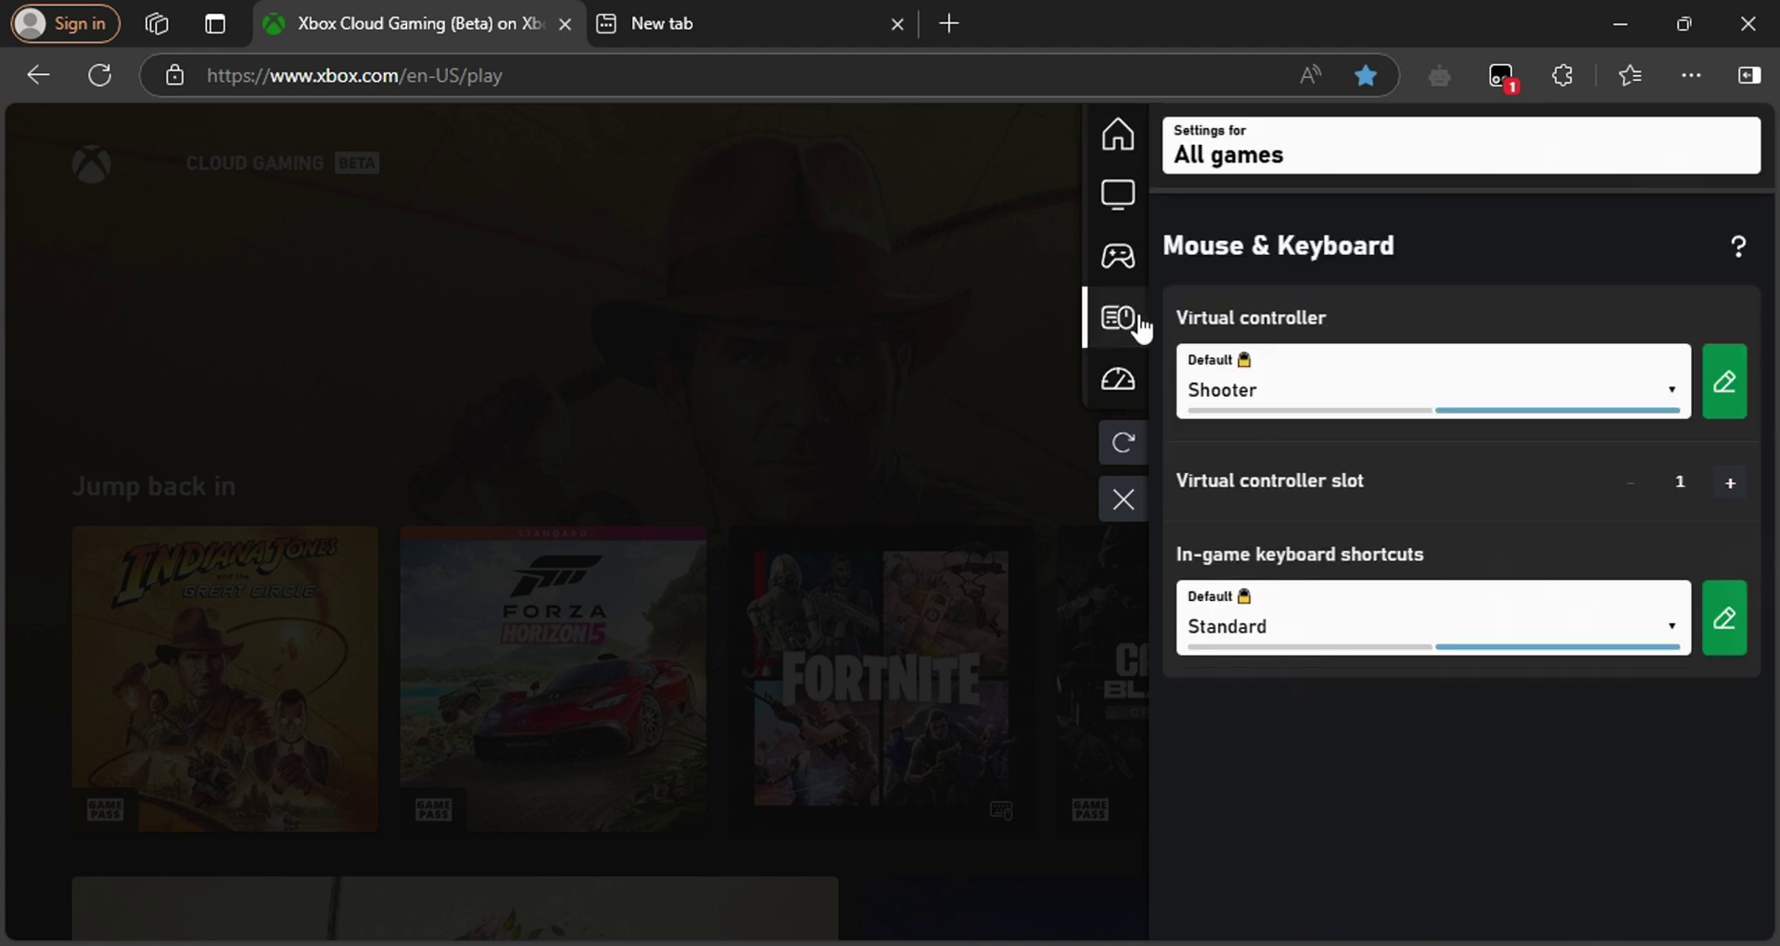
left_click(1121, 378)
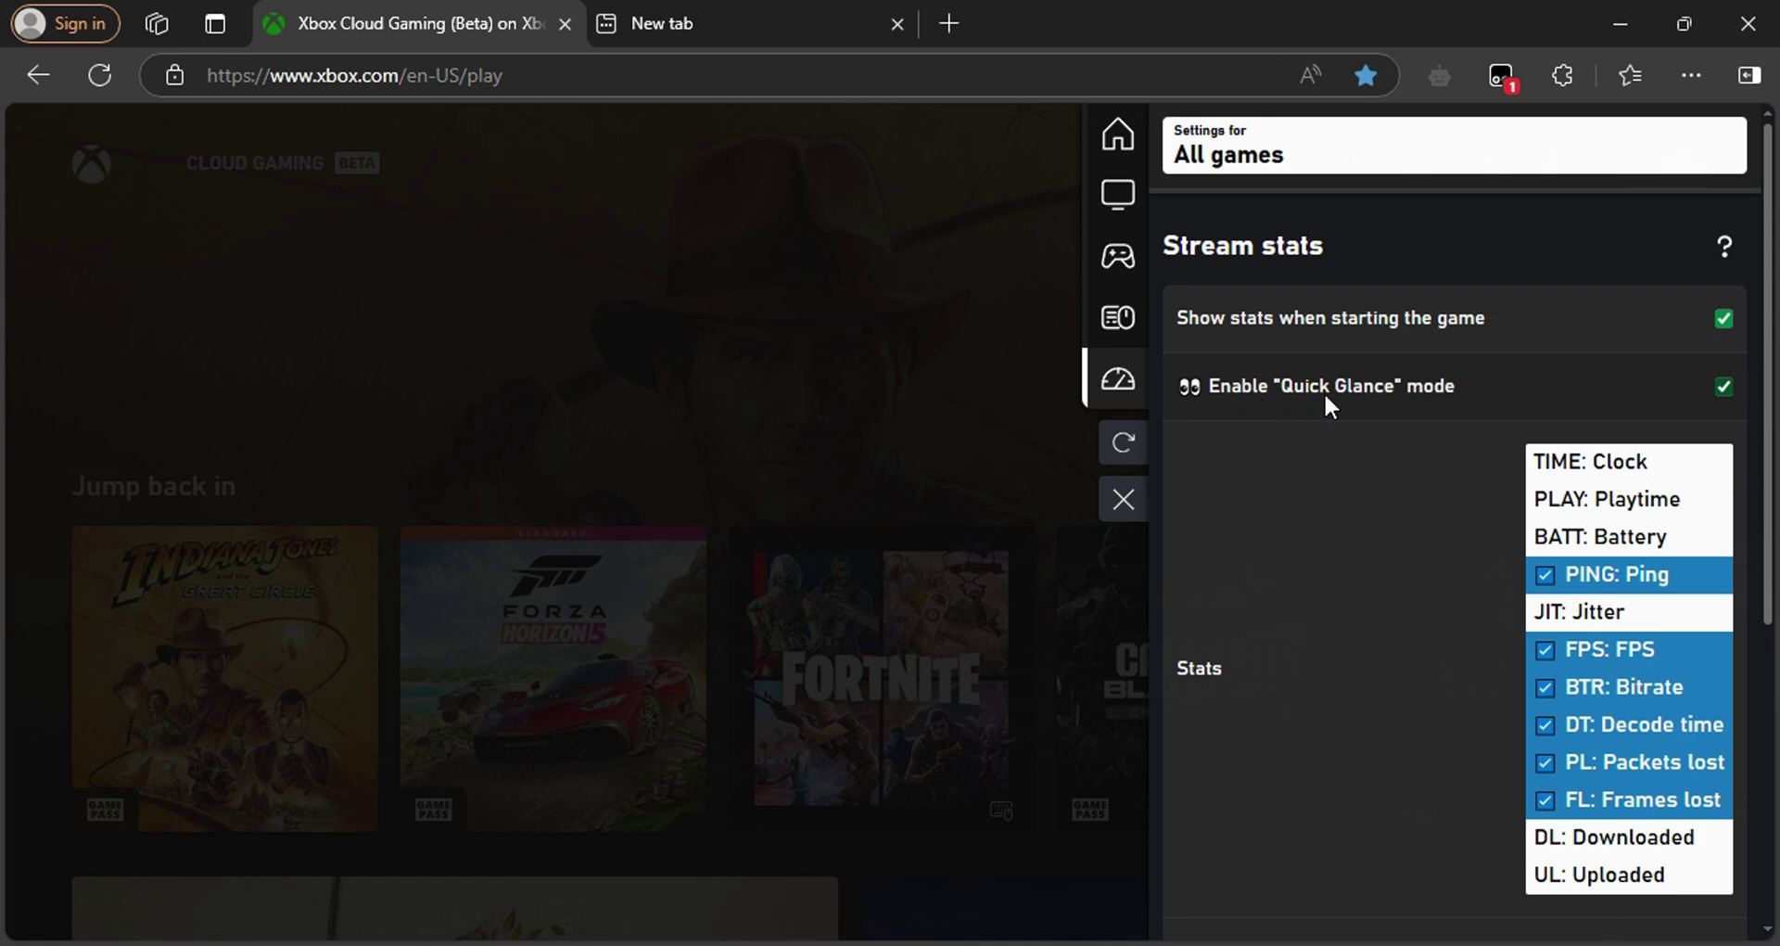
scroll(1617, 334, "down", 1)
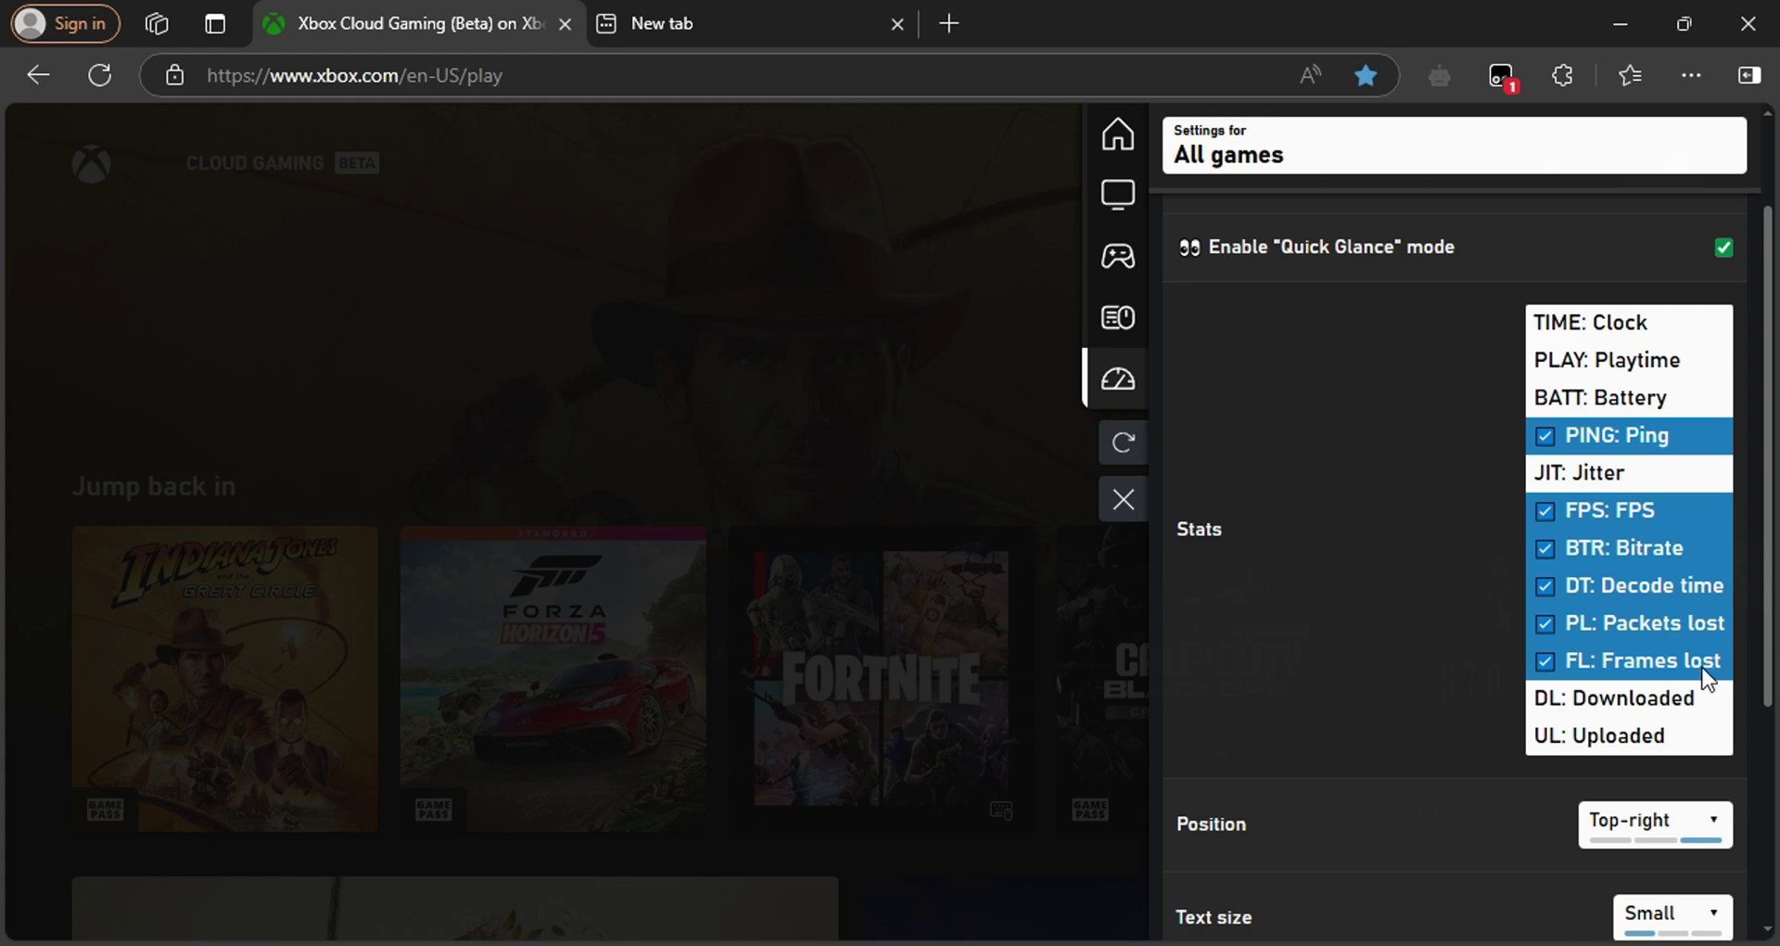
left_click(921, 377)
scroll(799, 297, "down", 4)
scroll(660, 242, "up", 4)
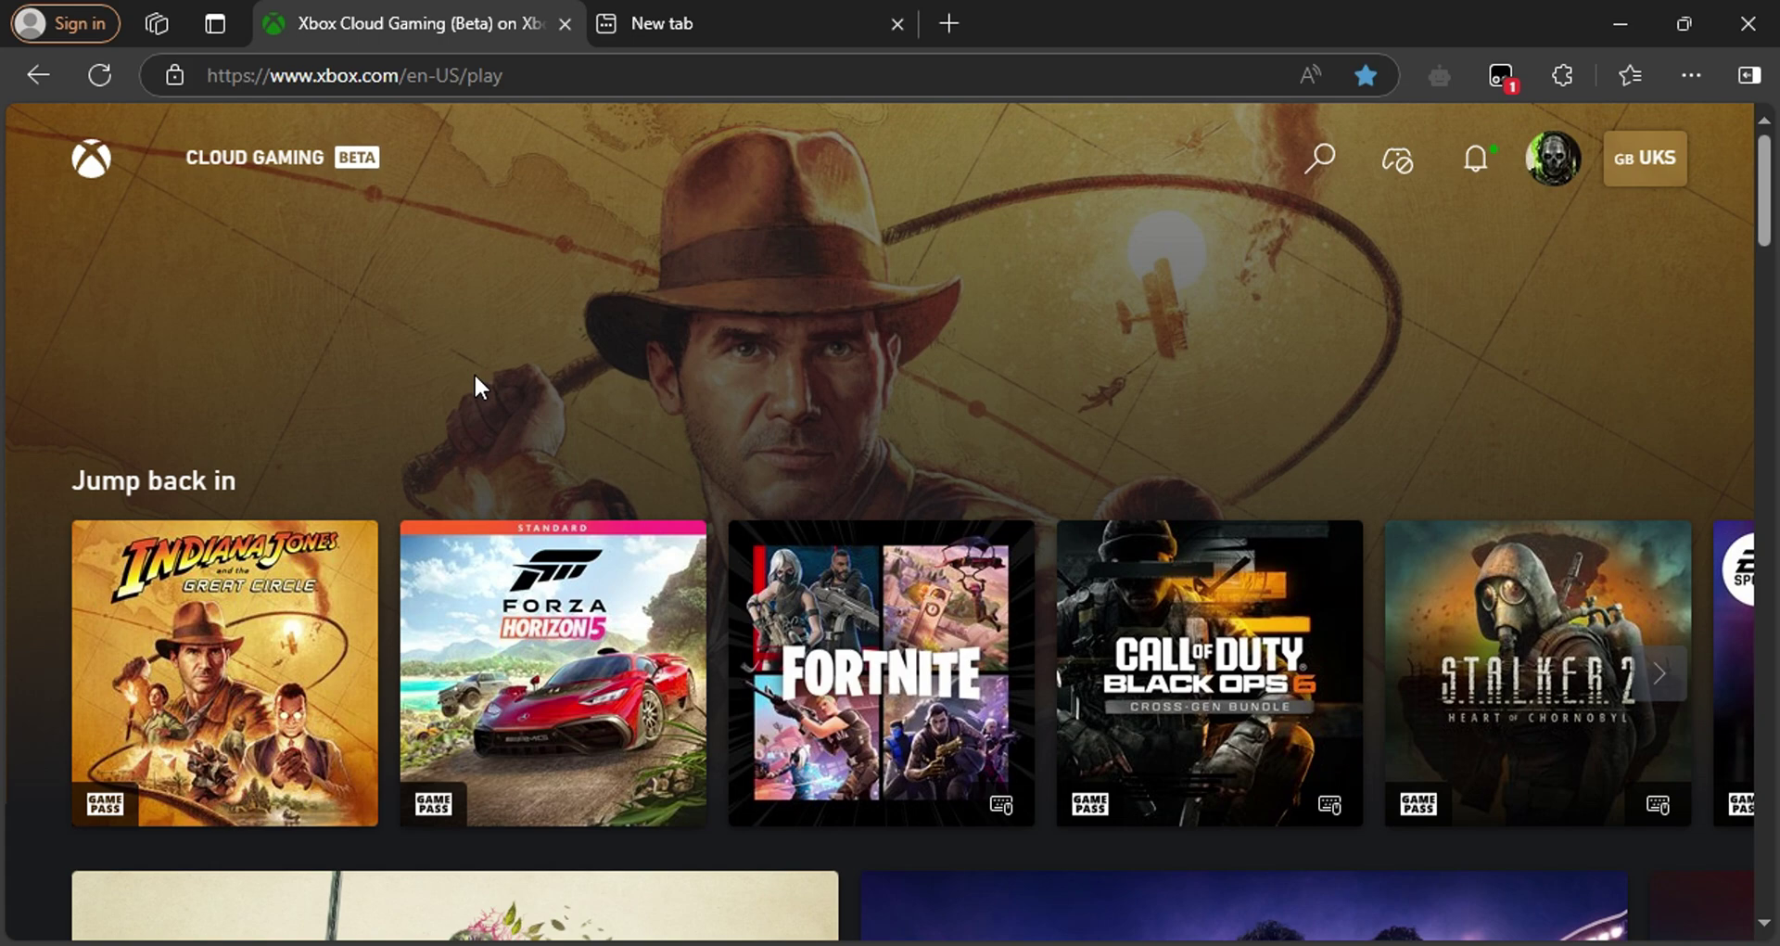